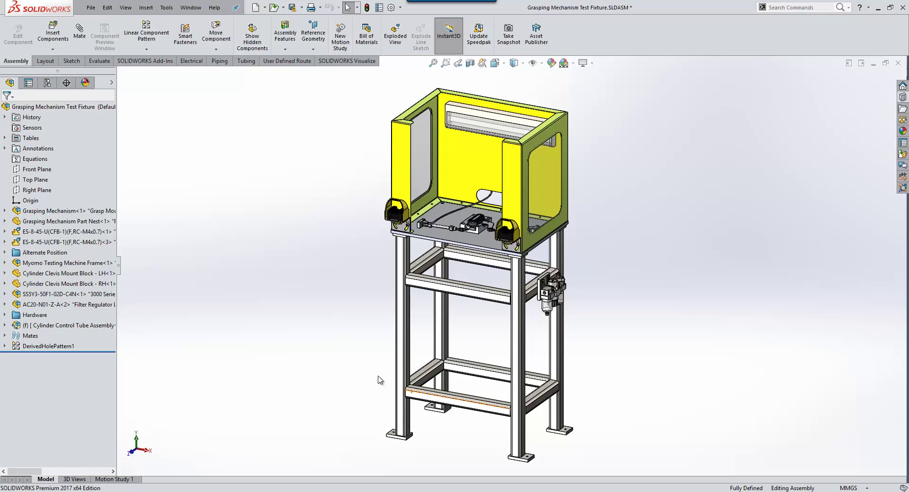
- Apply the Routing display state and turn on View Routing Points to show the connection markers
left_click(112, 83)
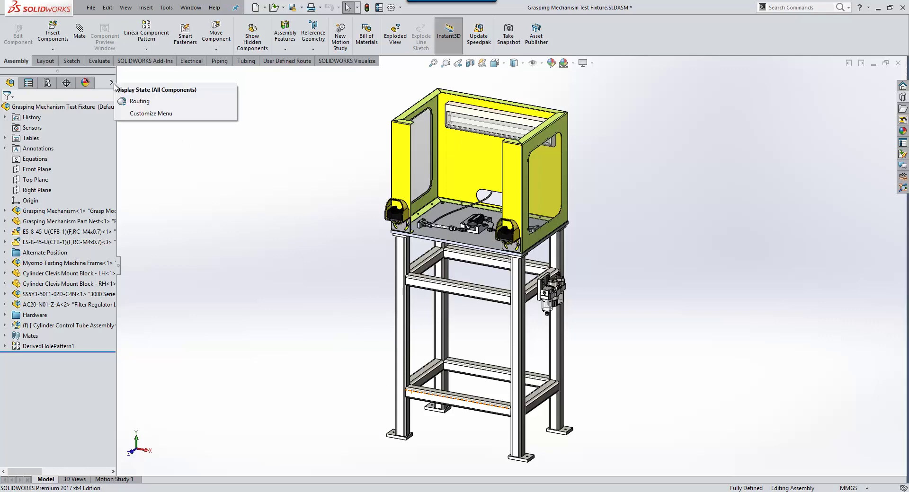
left_click(139, 101)
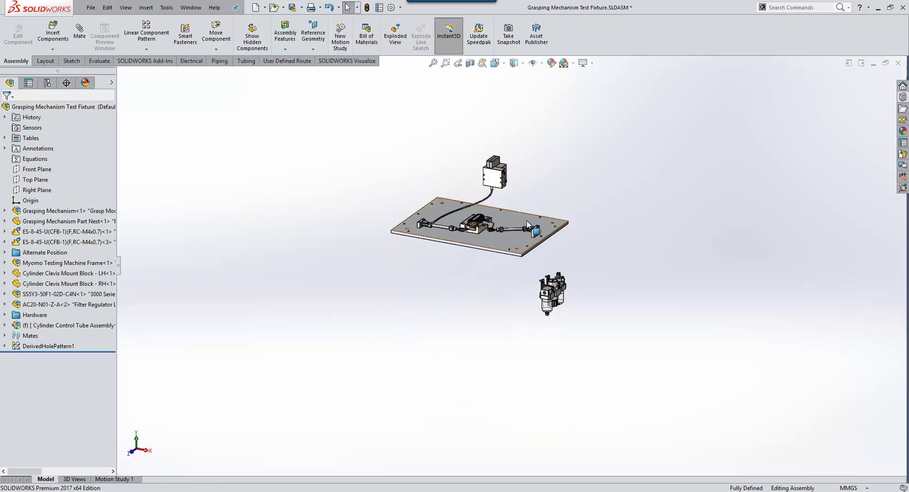
scroll(529, 225, "down", 5)
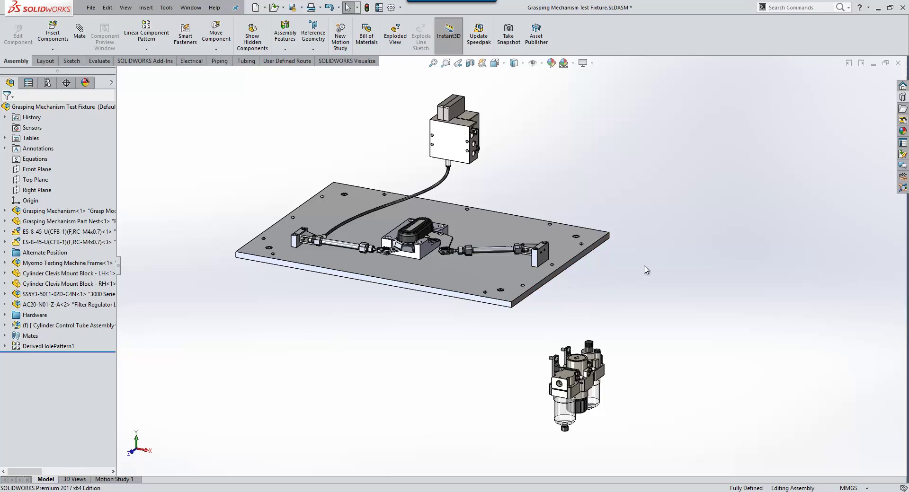
middle_click_drag(505, 223, 506, 316)
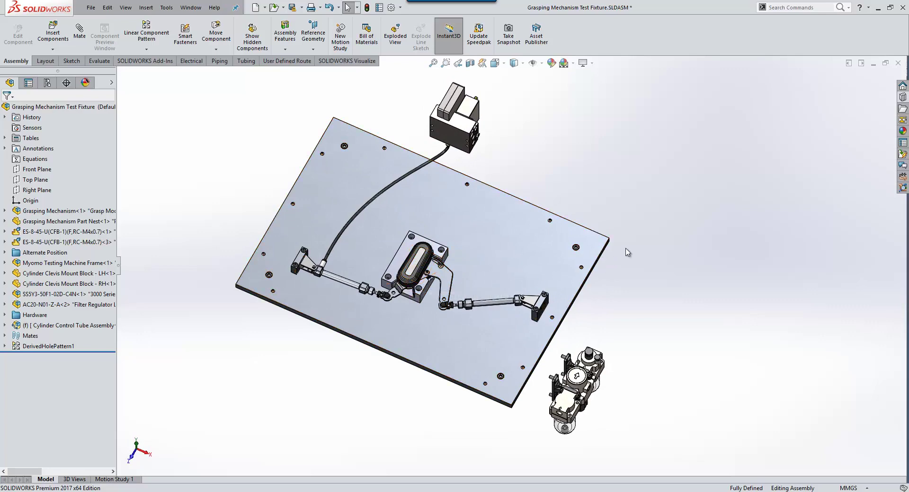
middle_click_drag(601, 362, 468, 286)
scroll(468, 286, "up", 2)
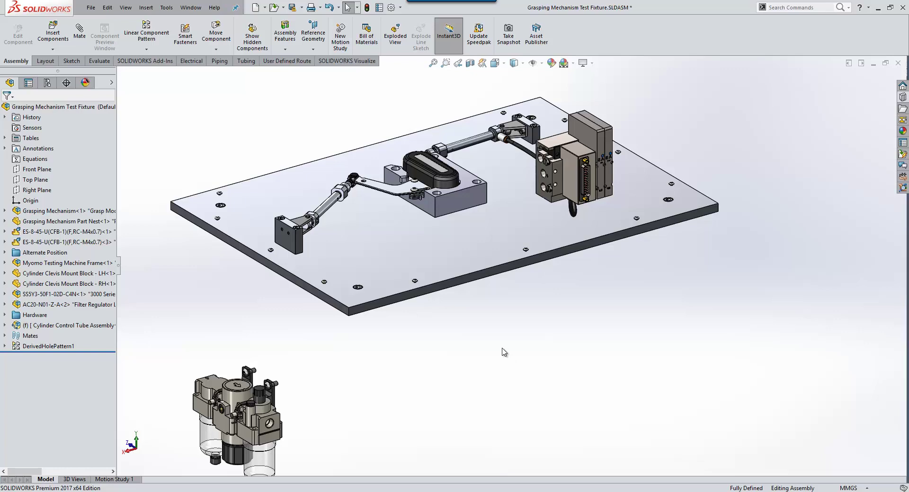
left_click(542, 63)
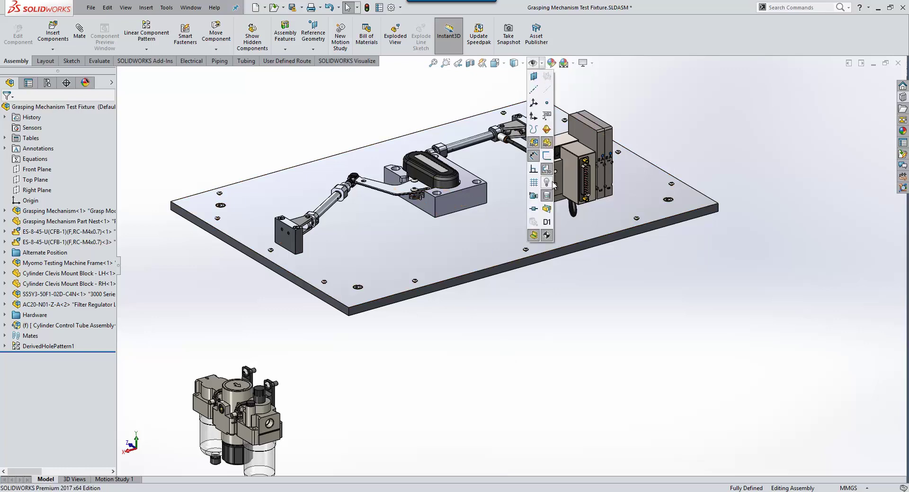
left_click(534, 209)
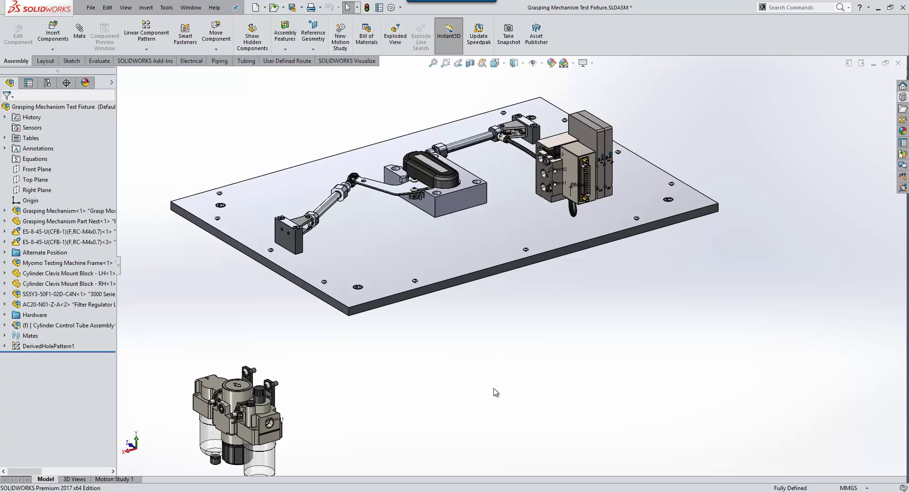
- Start a threaded steel pipe route from the regulator's CPoint1, accepting default route properties
right_click(275, 424)
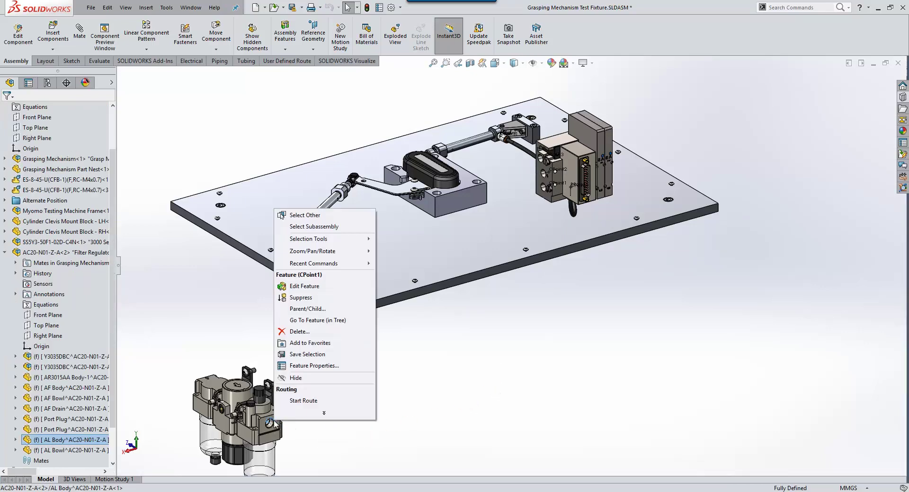
left_click(304, 401)
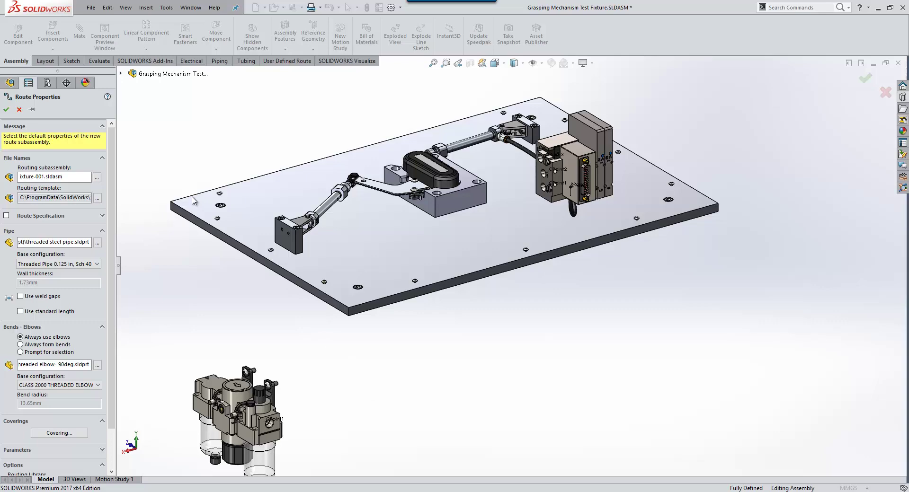
left_click(6, 109)
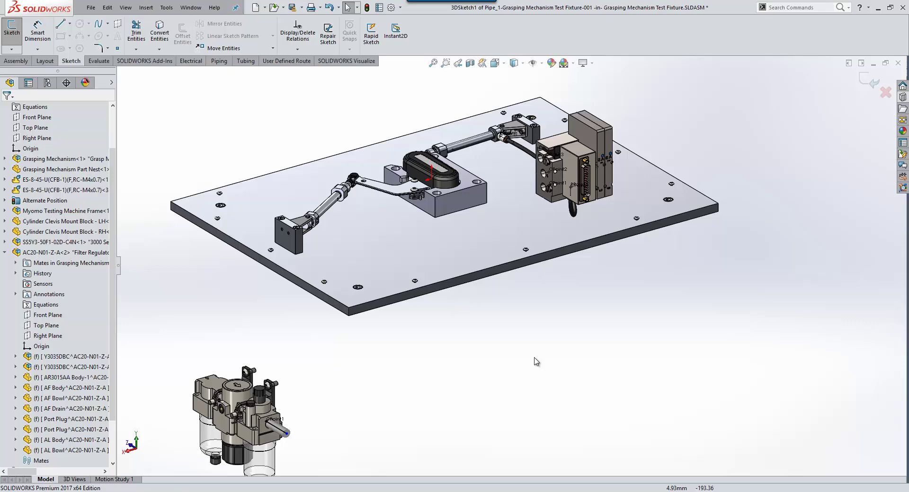
- Add the manifold port to the route and bring up Auto Route on the pipe stub end
right_click(557, 188)
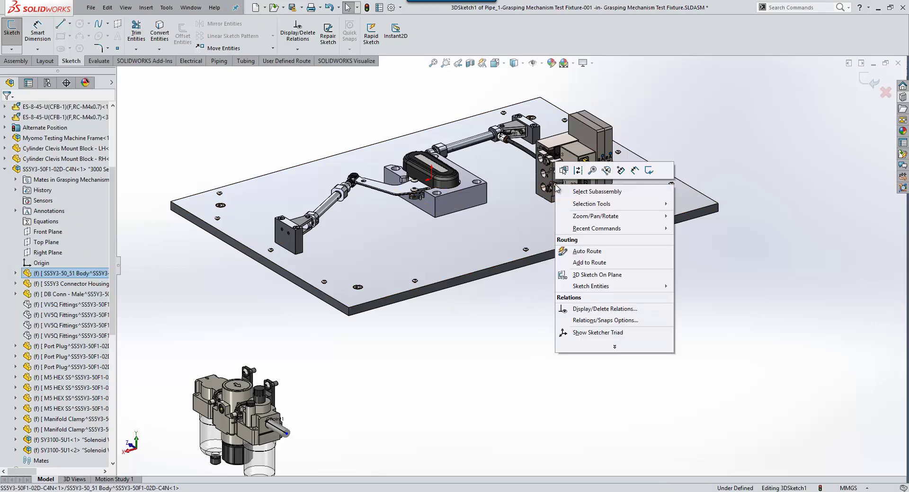
left_click(592, 262)
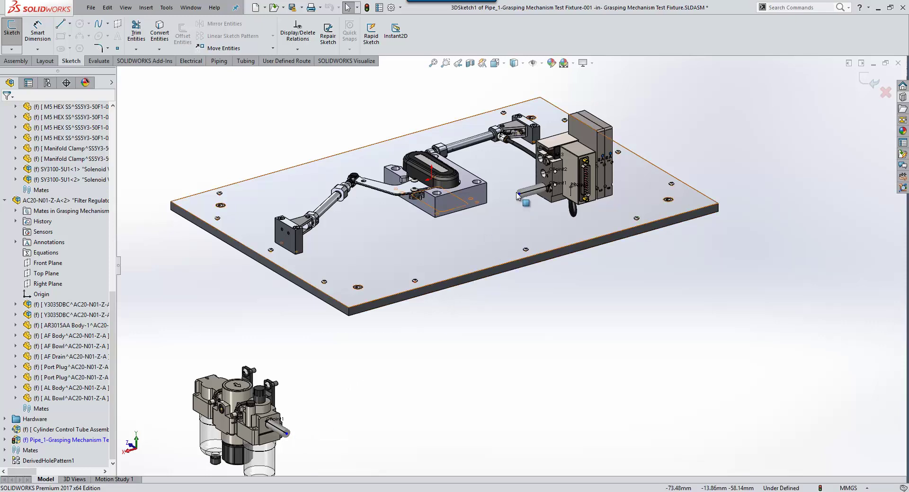
right_click(519, 194)
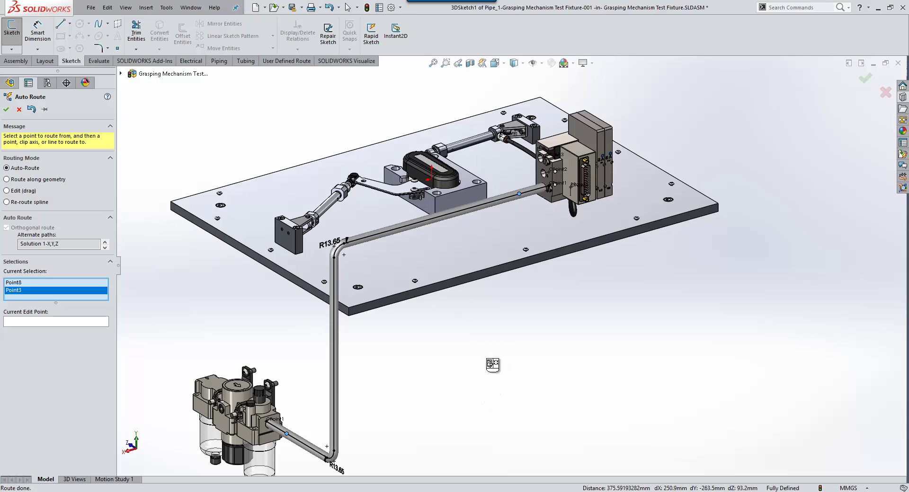
- Cycle the alternate paths through Solution 1-X,Y,Z to Solution 2-X,Z,Y
key("Up")
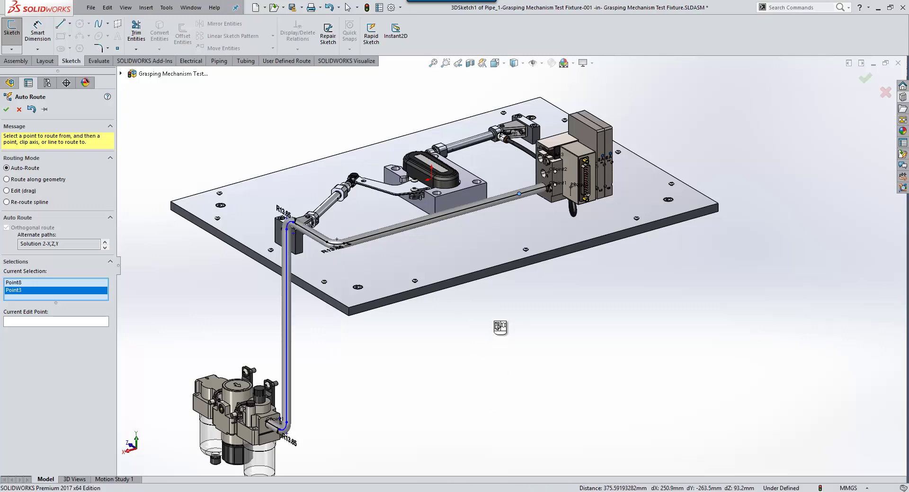
key("Up")
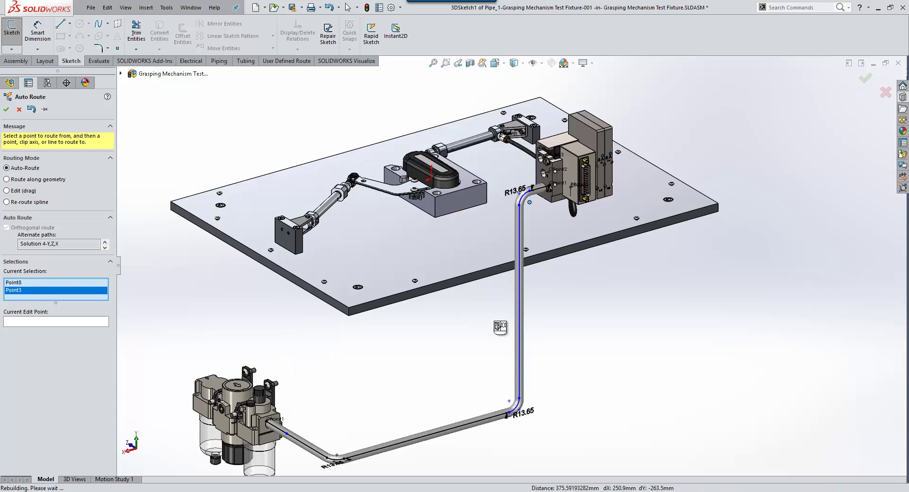
key("Up")
key("Up")
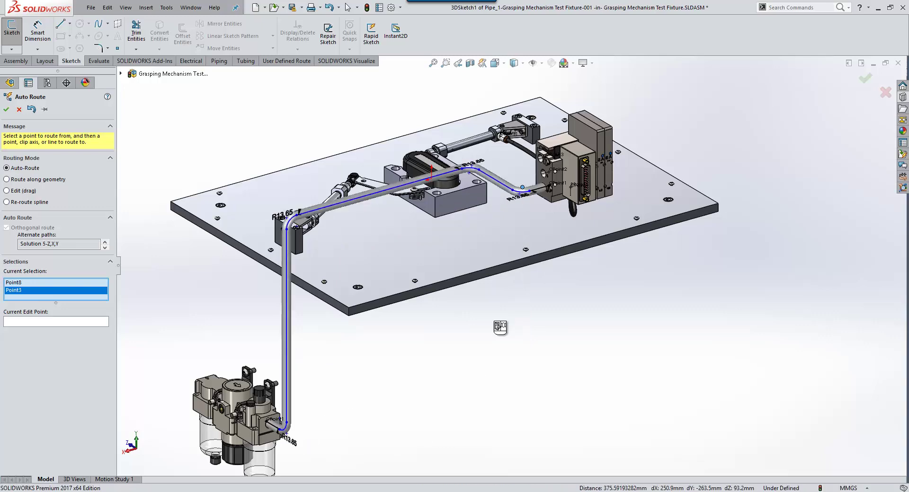
key("Up")
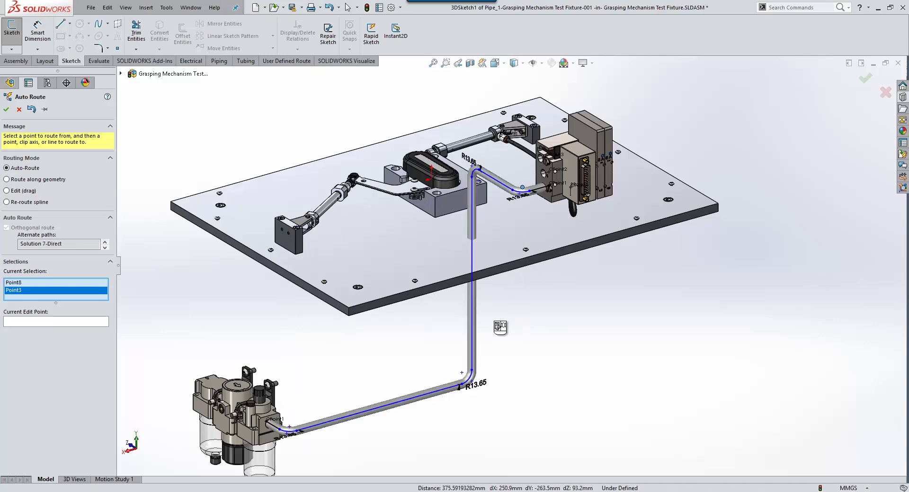
key("Up")
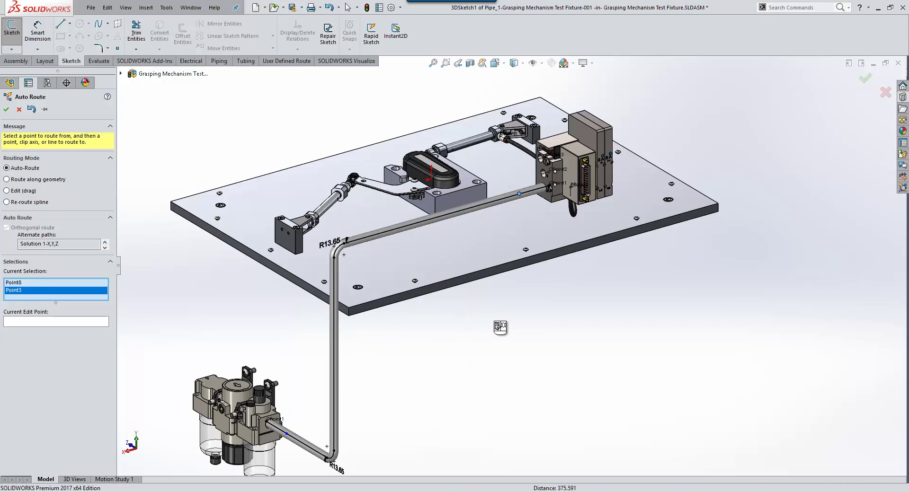
key("Up")
key("Up")
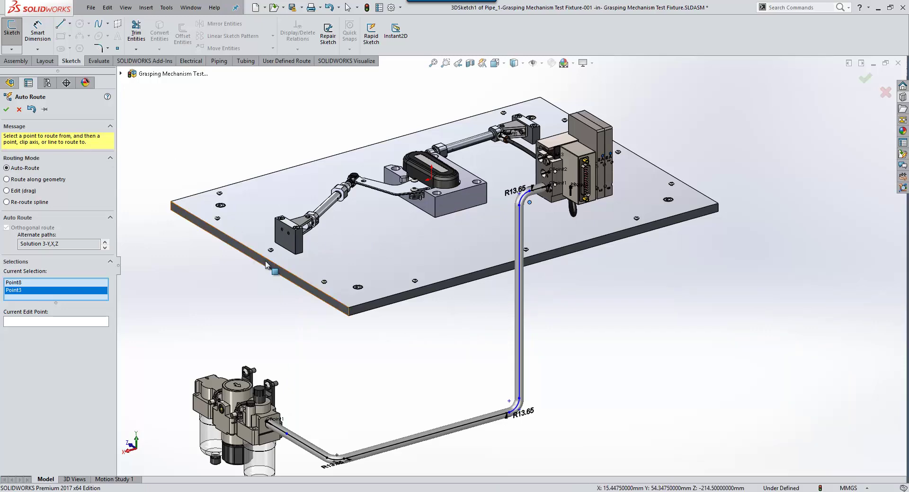
- Try Solution 4-Y,Z,X, then settle on Solution 3-Y,X,Z for the auto route
right_click(398, 261)
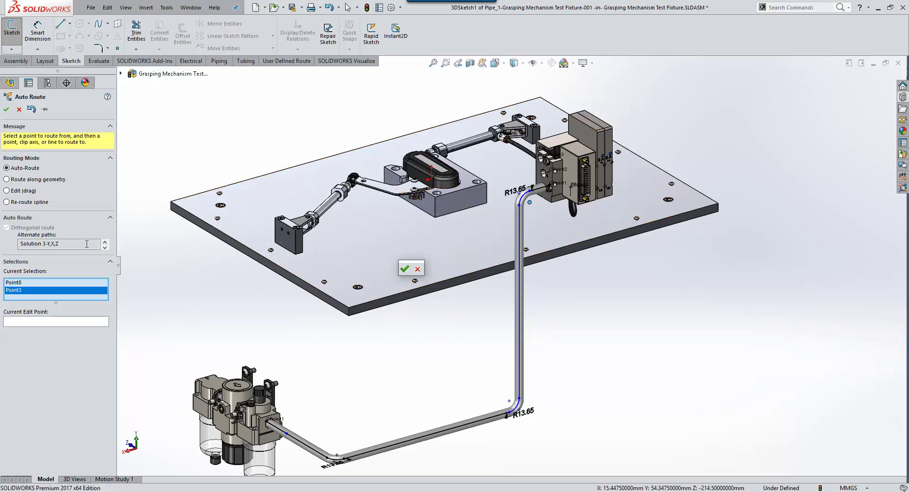
left_click(107, 242)
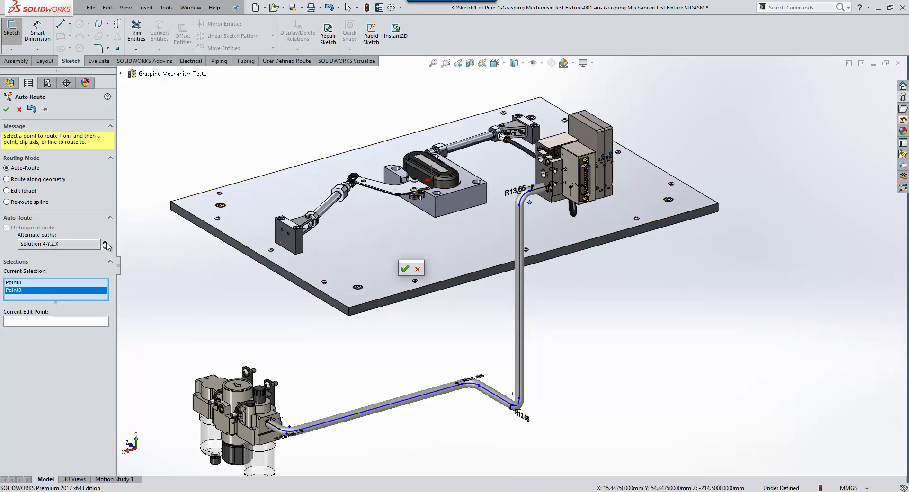
left_click(105, 247)
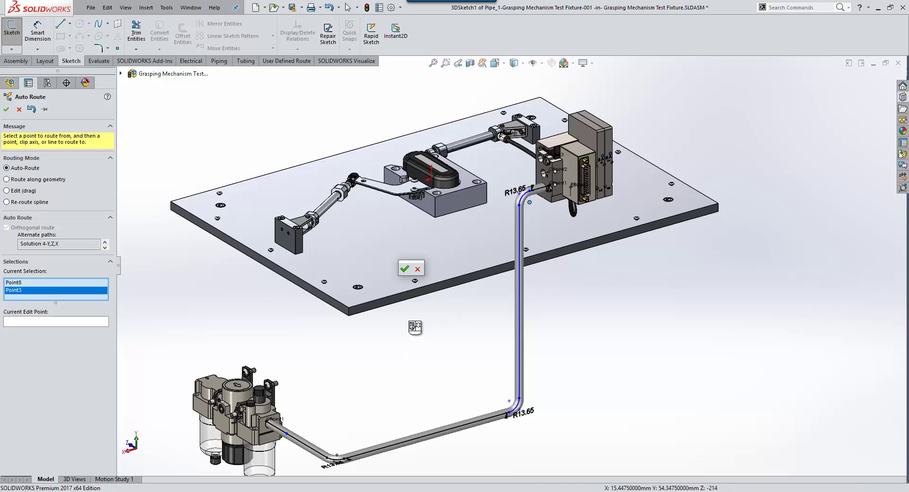
scroll(419, 327, "up", 2)
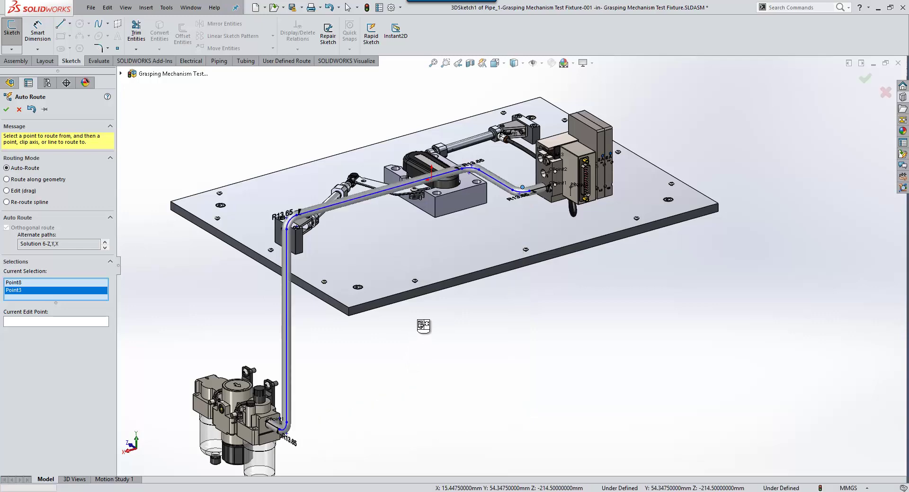
scroll(423, 326, "up", 1)
scroll(426, 327, "up", 1)
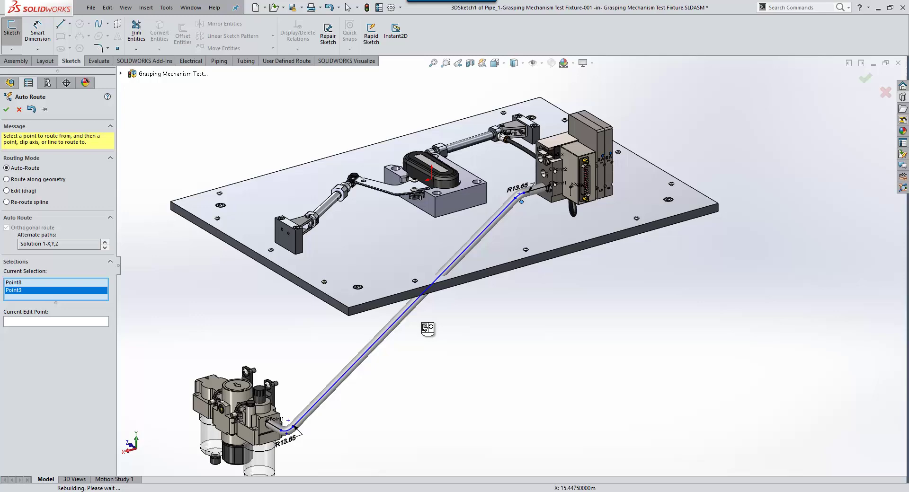
scroll(427, 327, "up", 2)
scroll(427, 328, "up", 1)
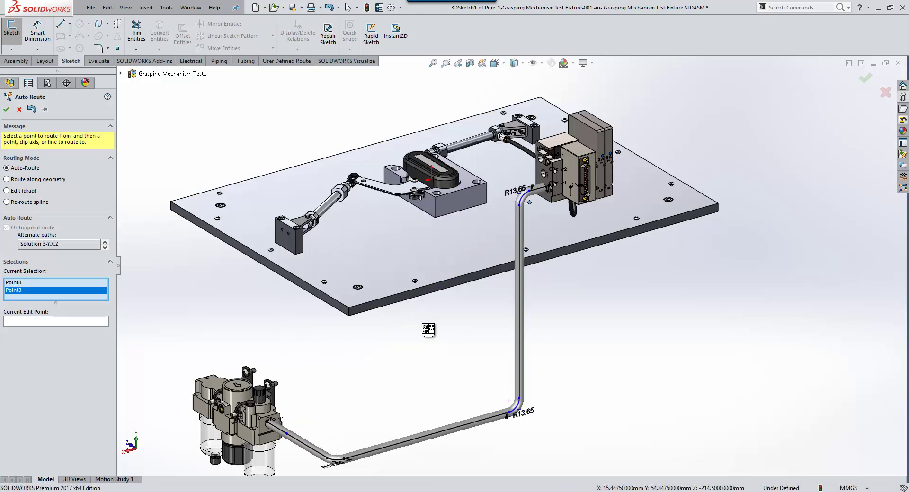
key("s")
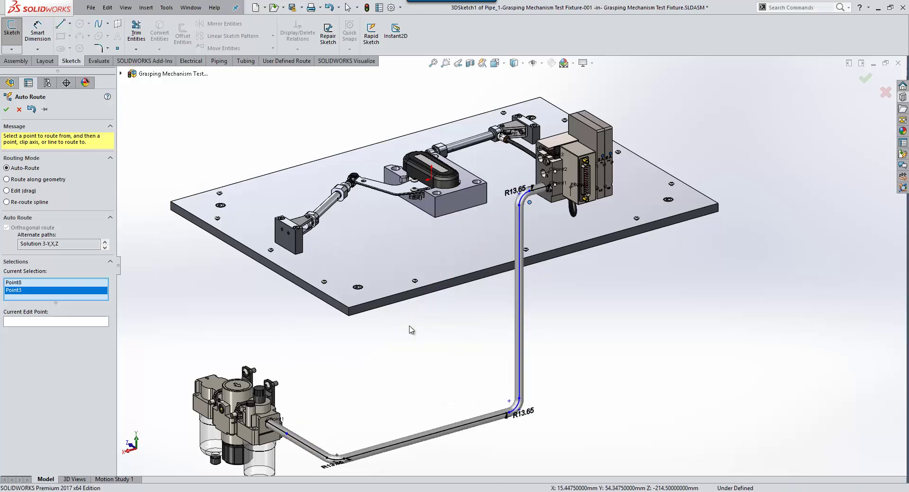
right_click(420, 333)
- Accept the auto route and drag the vertical run left, adding a horizontal run into the manifold
left_click(419, 334)
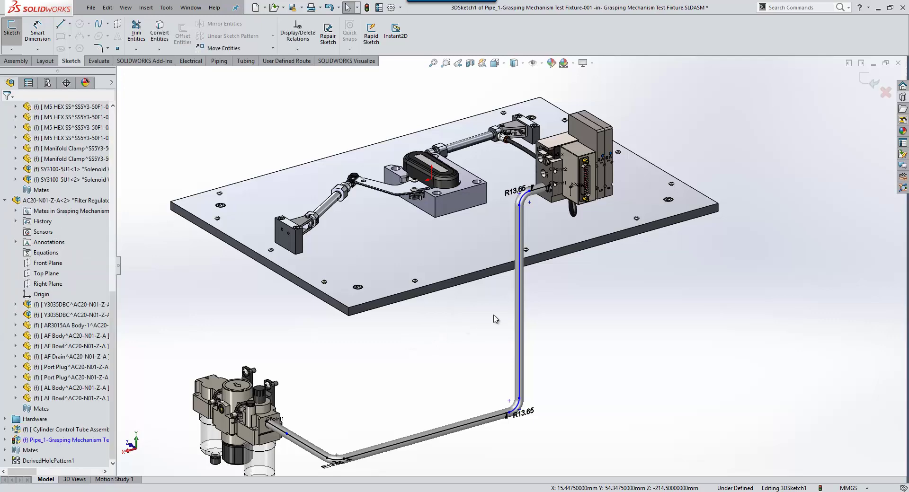
mouse_move(519, 311)
left_mouse_down()
mouse_move(435, 327)
mouse_move(474, 326)
left_mouse_up()
left_click(619, 341)
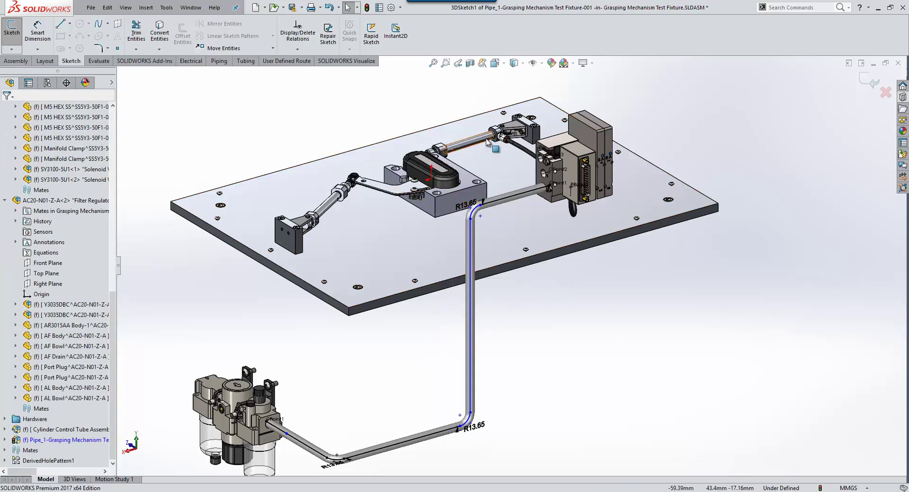
scroll(520, 168, "down", 5)
scroll(544, 254, "down", 2)
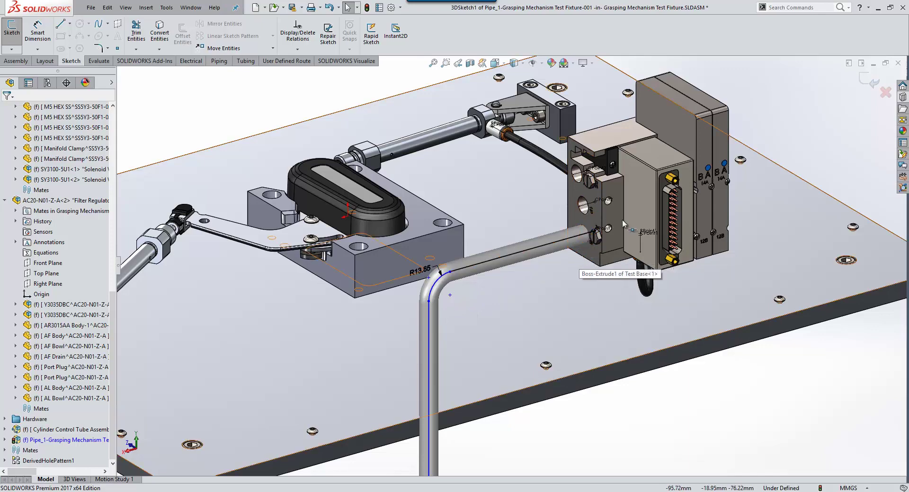
- Open the Design Library folders routing > piping > nipples
left_click(904, 98)
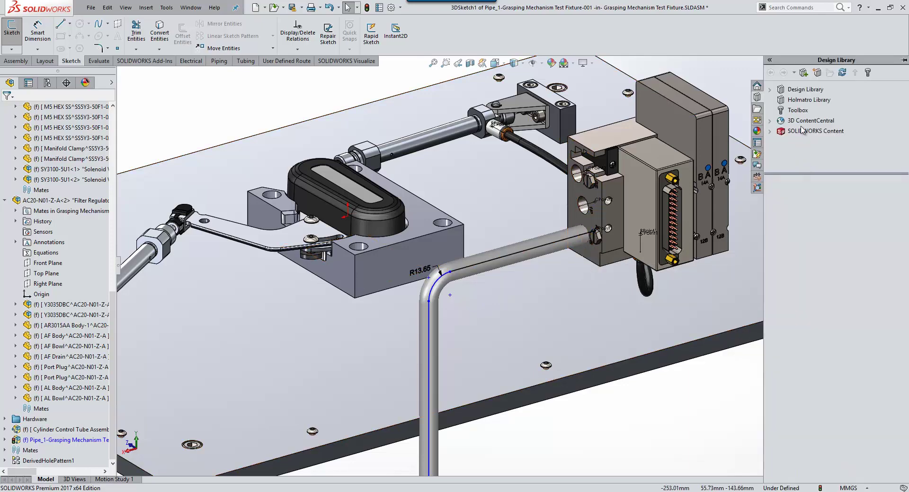
left_click(804, 90)
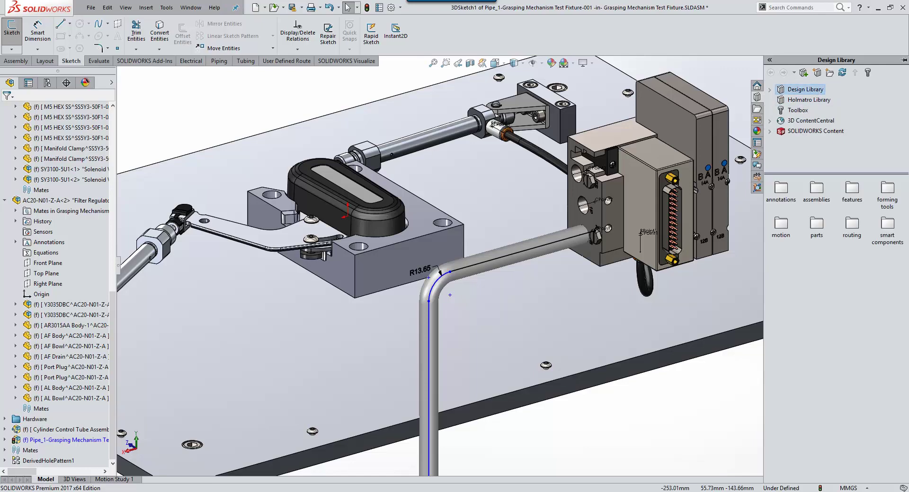
double_click(853, 227)
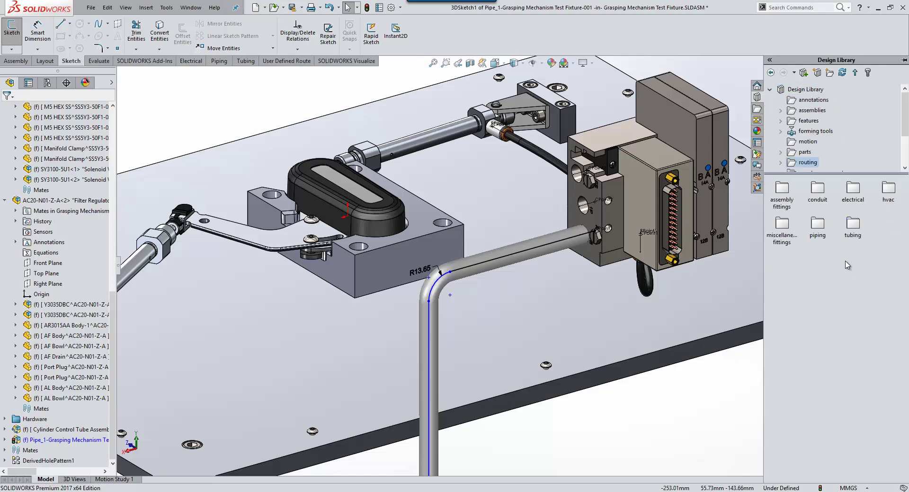
left_click(824, 230)
double_click(824, 230)
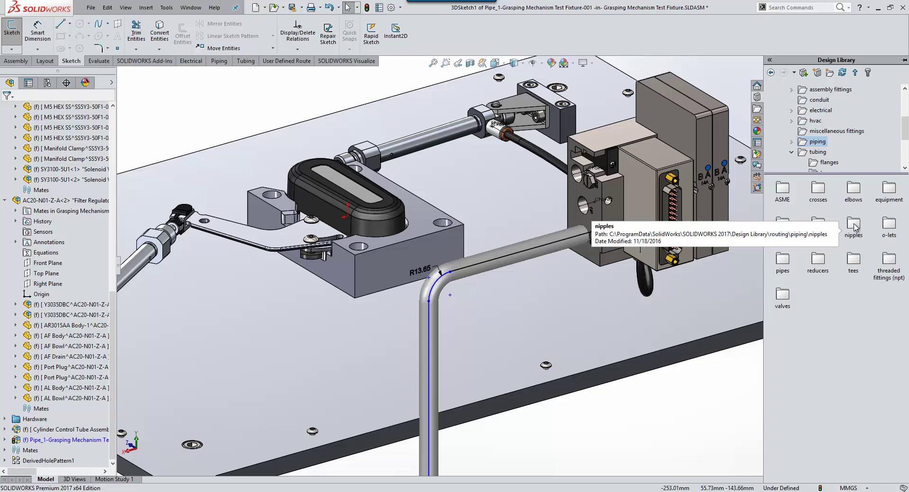
double_click(854, 227)
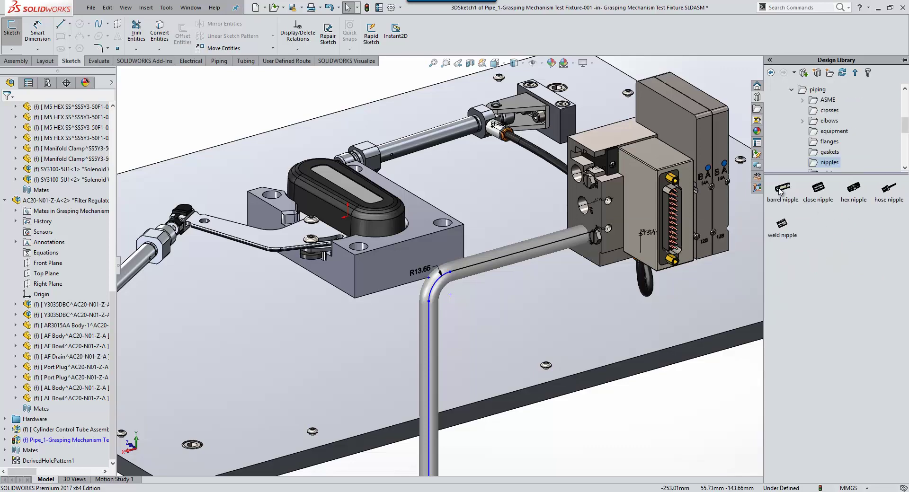
- Select the barrel nipple part from the nipples folder
mouse_move(782, 190)
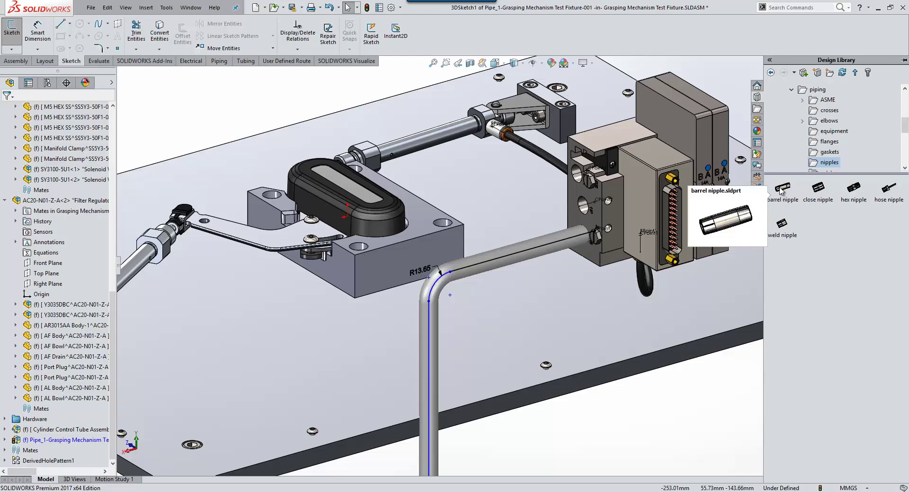
mouse_move(823, 195)
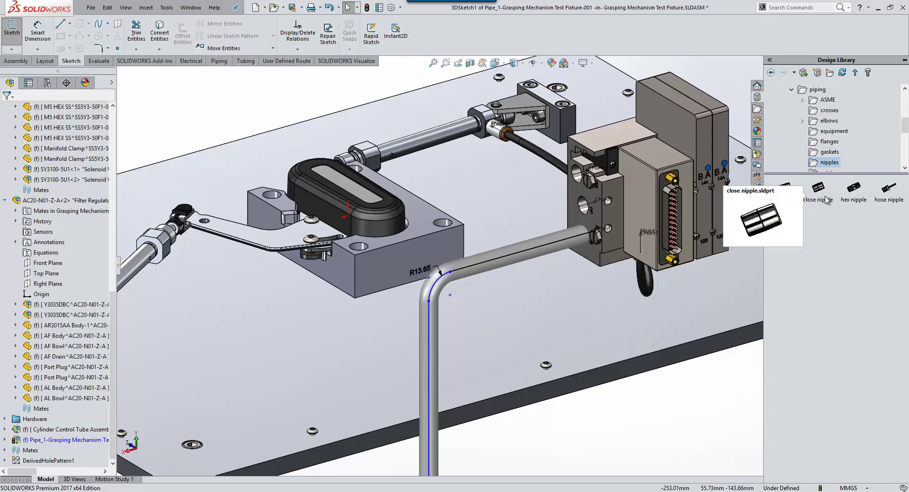
mouse_move(888, 202)
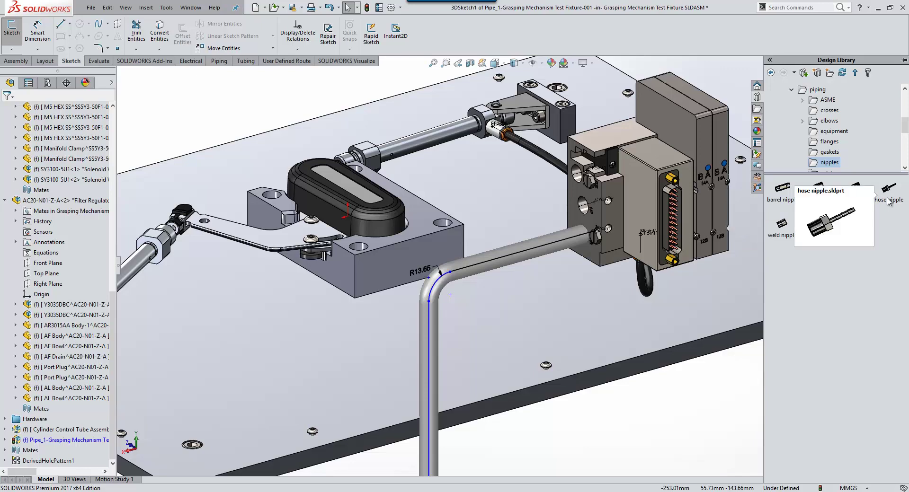
mouse_move(796, 233)
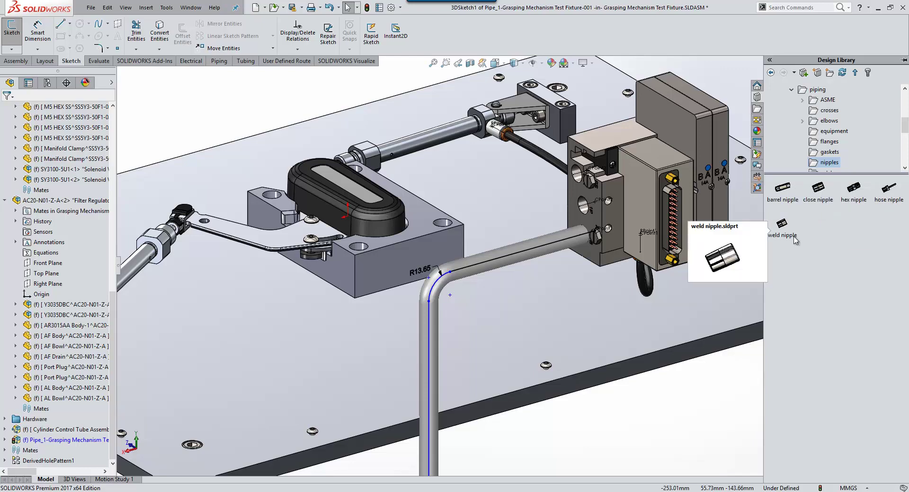
left_click(786, 189)
- Place a 0.125 in Sch 40 barrel nipple on the pipe end at the manifold
left_click_drag(770, 200, 523, 254)
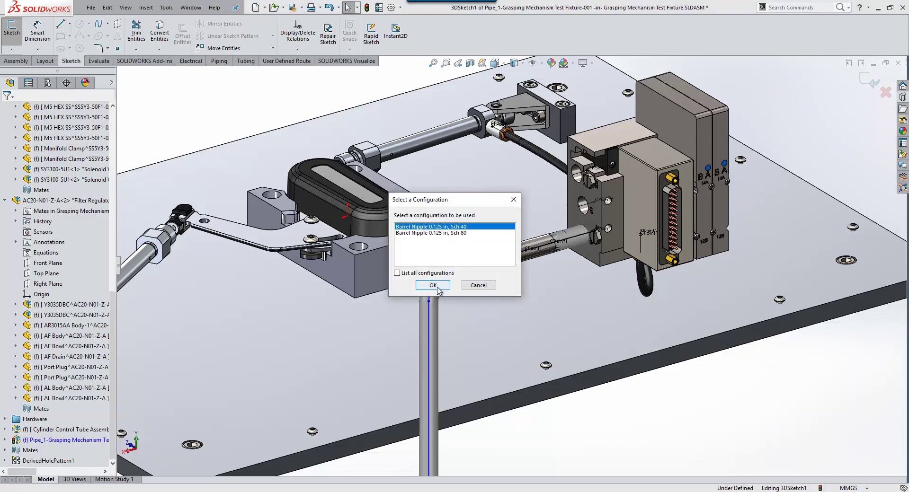
left_click(432, 285)
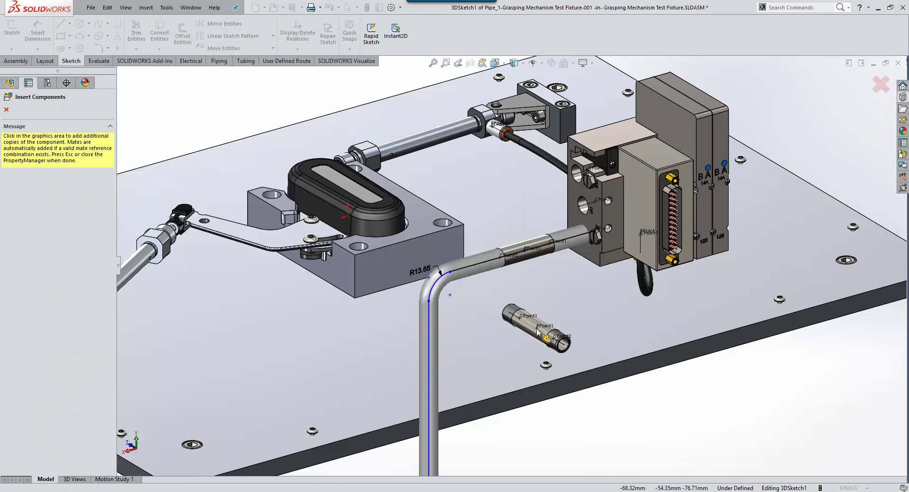
key("Escape")
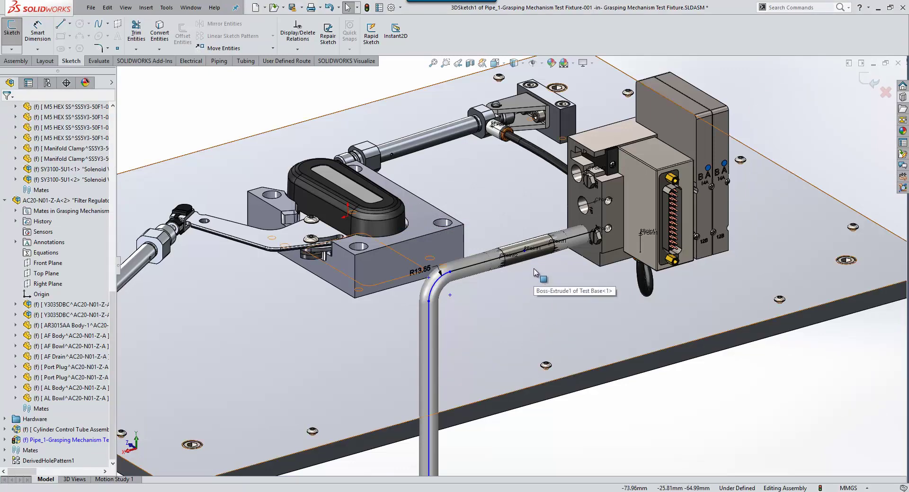
- Re-relate the pipe sketch line to meet the nipple and rebuild the route with elbows
left_click(574, 242)
right_click(574, 242)
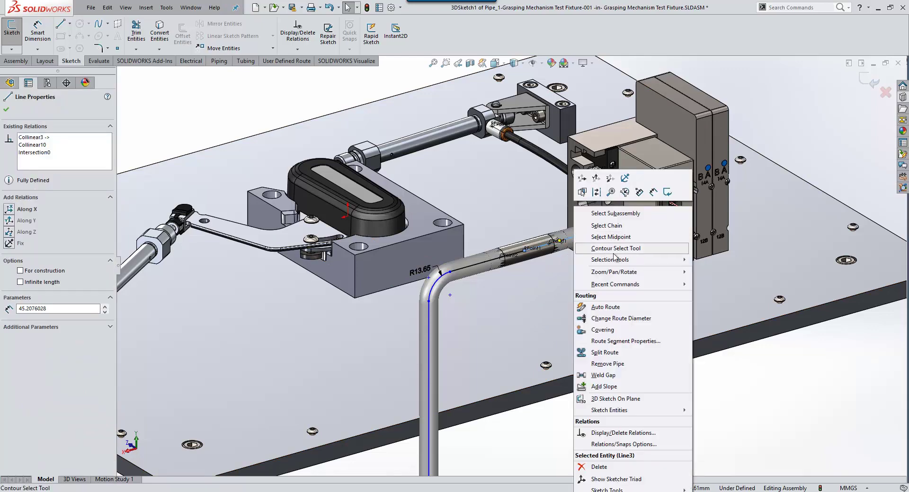
left_click(621, 365)
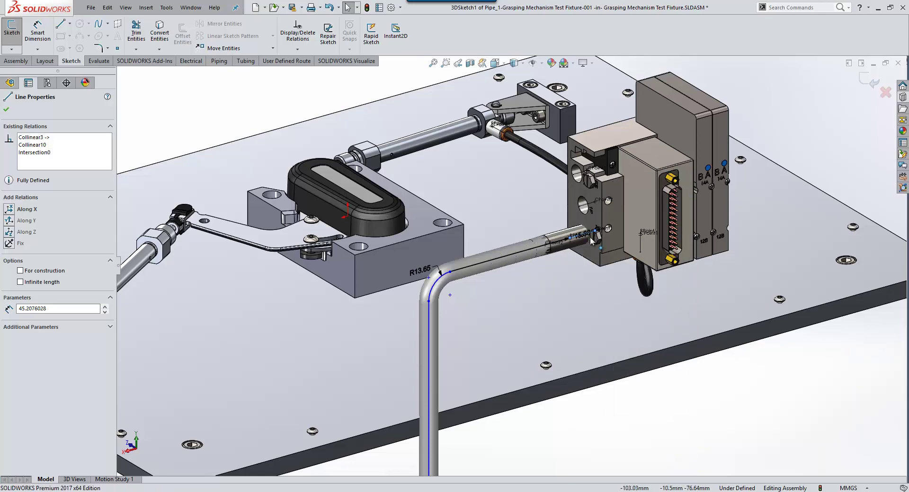
right_click(509, 259)
left_click(546, 370)
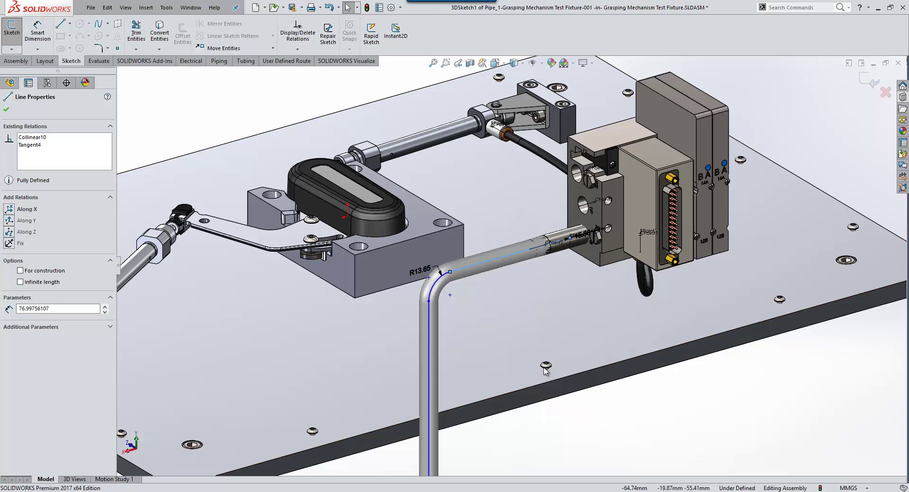
key("Escape")
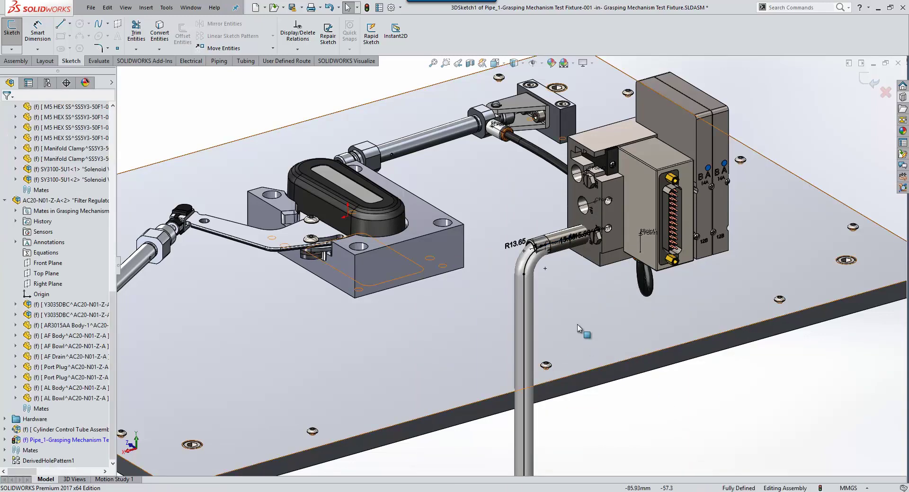
scroll(577, 325, "up", 6)
scroll(442, 363, "down", 4)
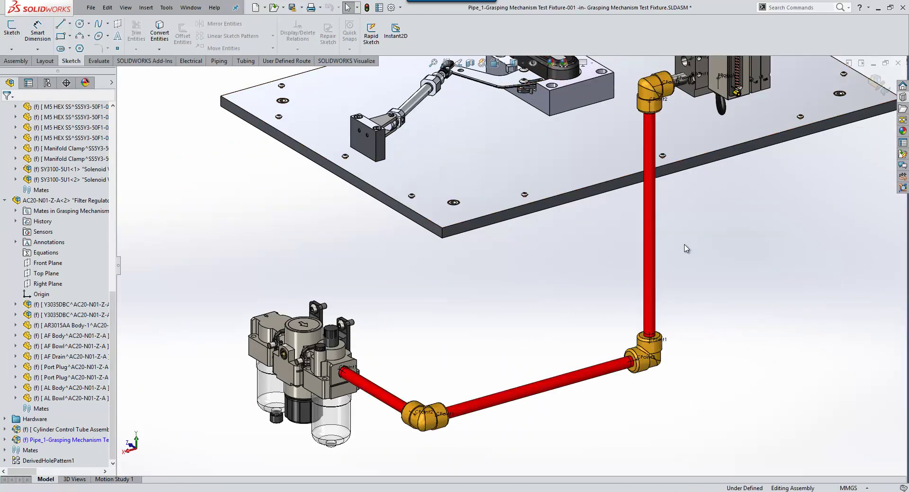
- Open Pipe_1 alone in isometric view with planes hidden, showing its configurations
left_click(878, 84)
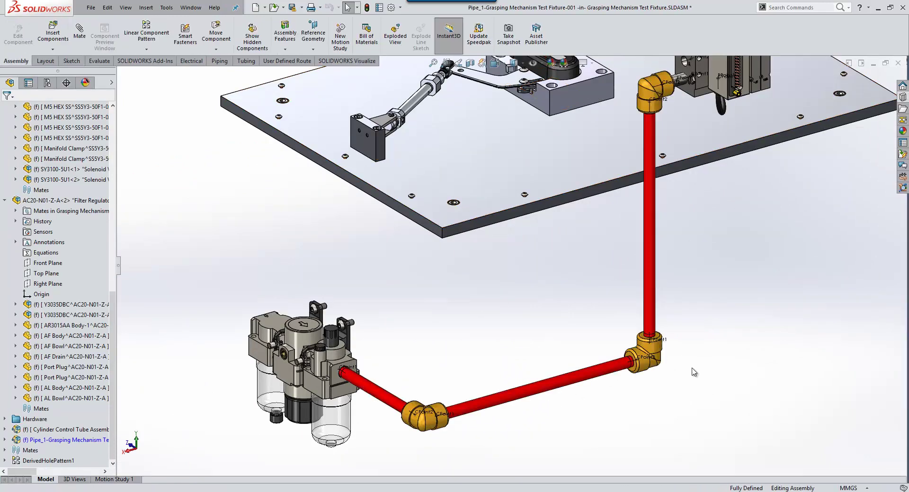
left_click(52, 440)
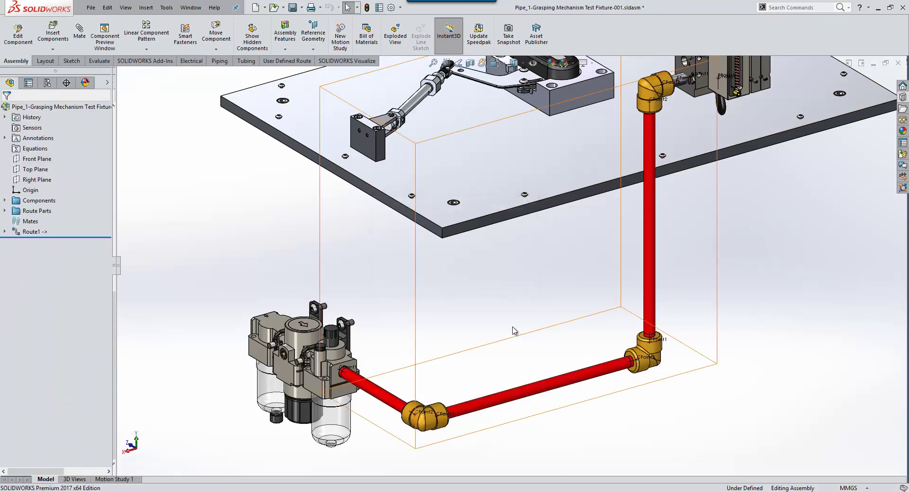
key("ctrl+1")
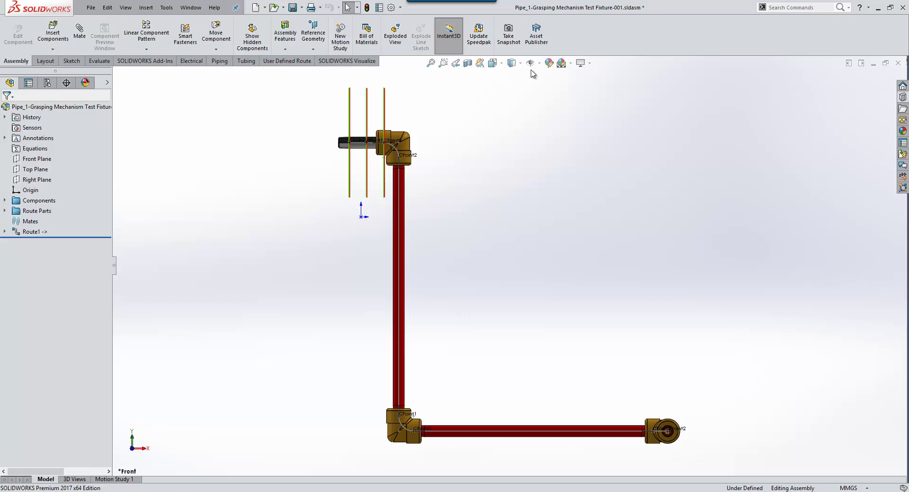
left_click(530, 63)
key("ctrl+7")
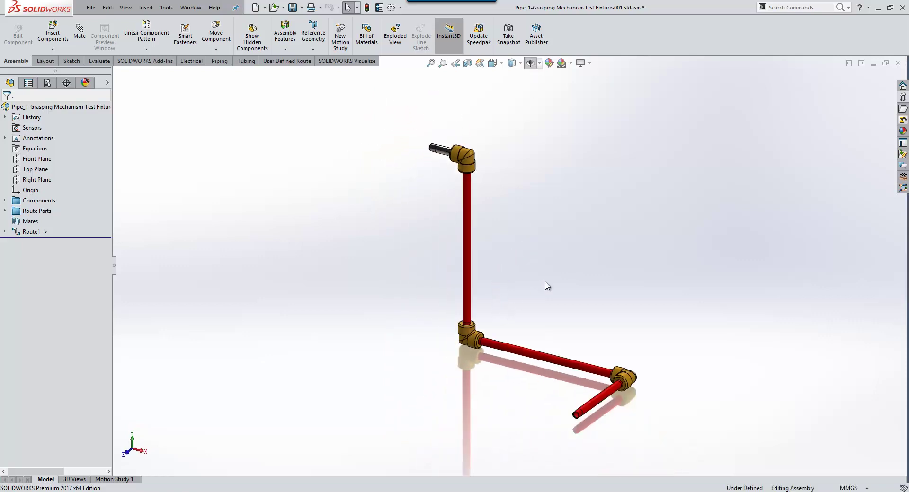
left_click(47, 83)
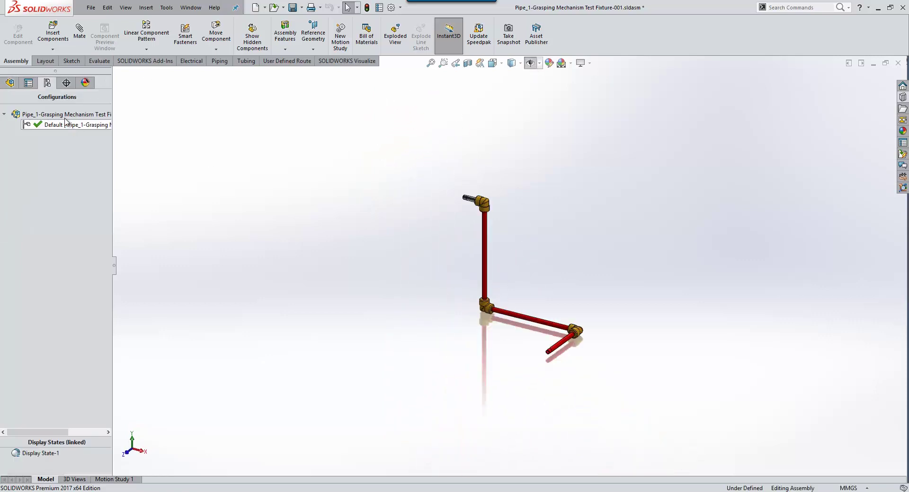
- Start an exploded view on Default, moving the upper elbow up and the nipple left
right_click(88, 127)
left_click(102, 141)
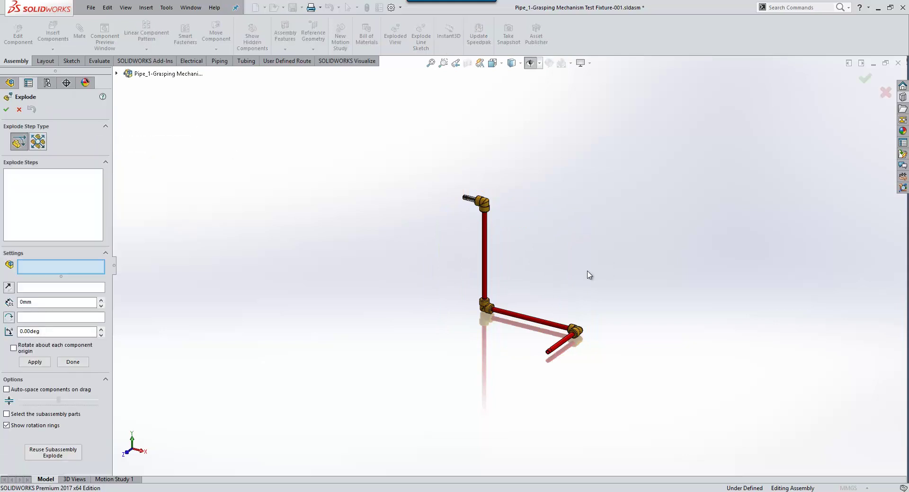
left_click(482, 204)
left_click_drag(476, 144, 477, 102)
left_click(483, 168)
left_click(468, 142)
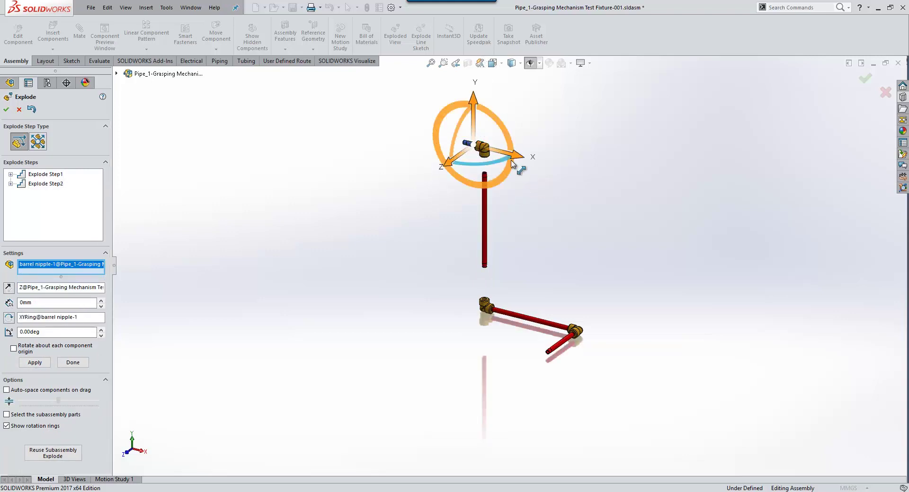
left_click_drag(506, 153, 486, 148)
- Pull the pipes, lower elbow and short pipe apart, then reveal ExplView1 under Default
left_click_drag(628, 374, 538, 290)
left_click_drag(614, 361, 640, 365)
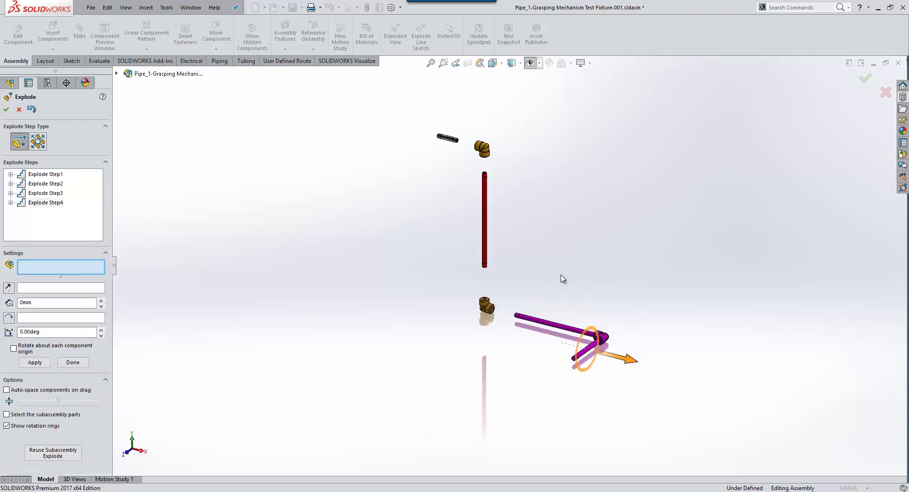
left_click_drag(566, 313, 654, 374)
left_click(607, 364)
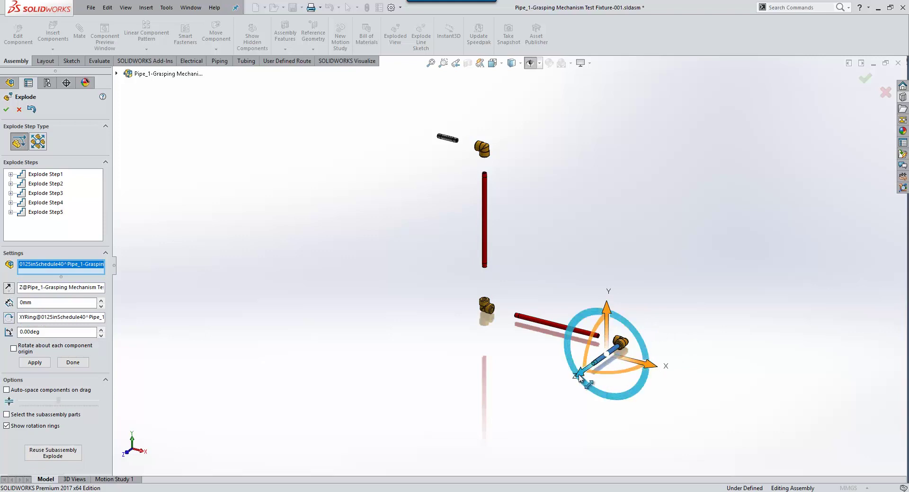
left_click_drag(594, 372, 572, 385)
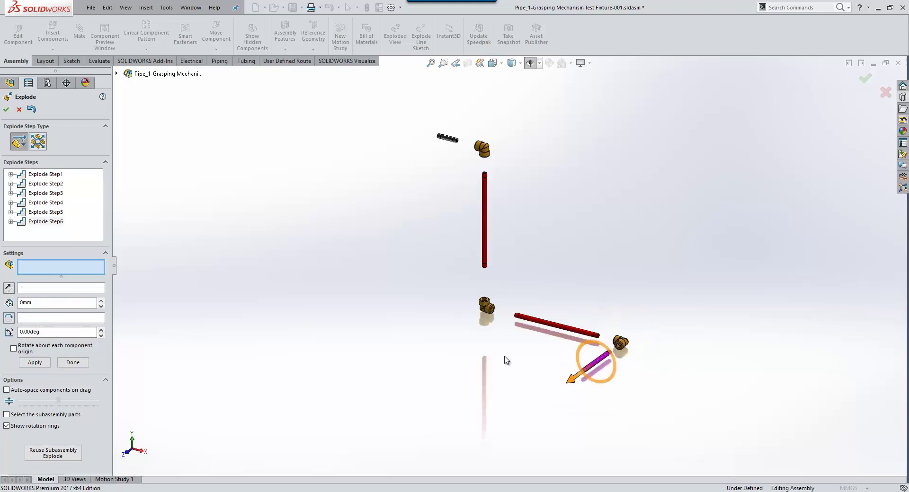
left_click(7, 108)
scroll(622, 237, "down", 3)
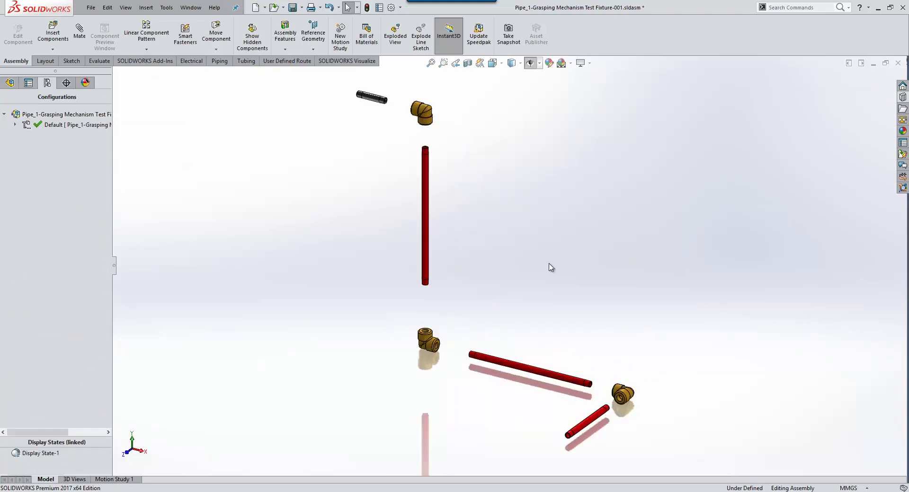
left_click(15, 125)
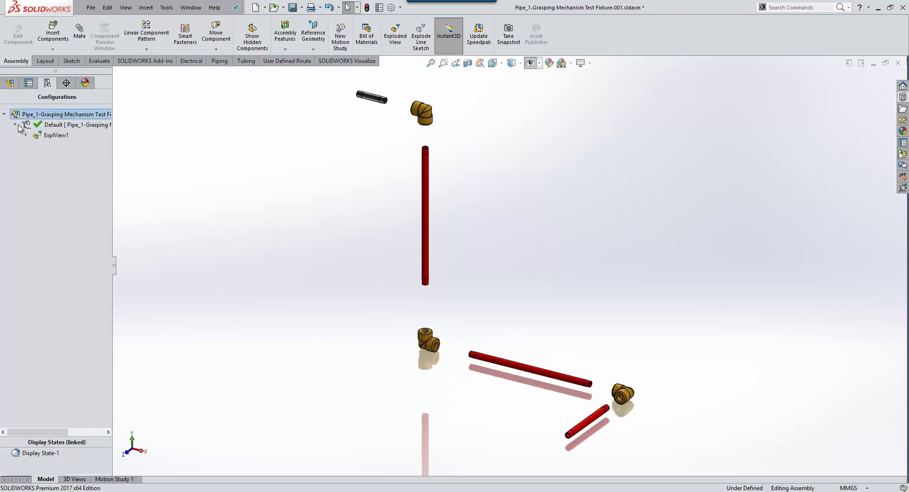
- Collapse ExplView1 and the tree, then show Bill of Materials2 in a new window
right_click(65, 135)
left_click(89, 141)
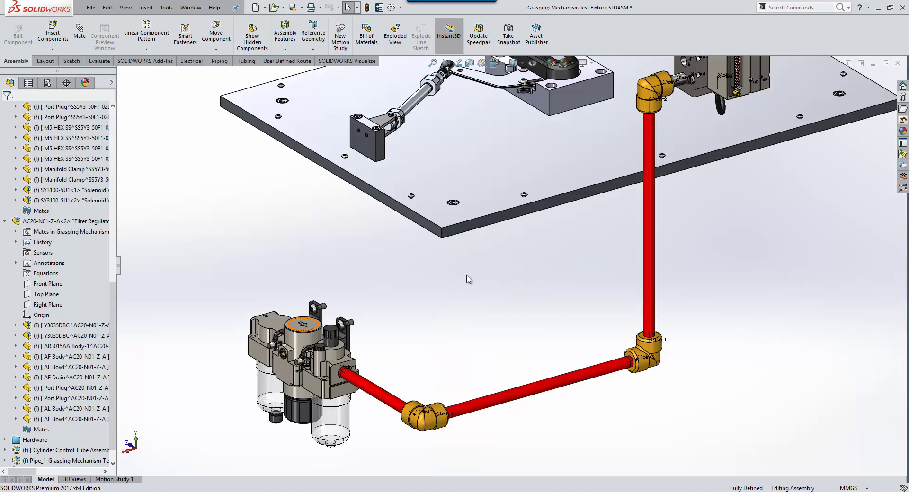
right_click(72, 264)
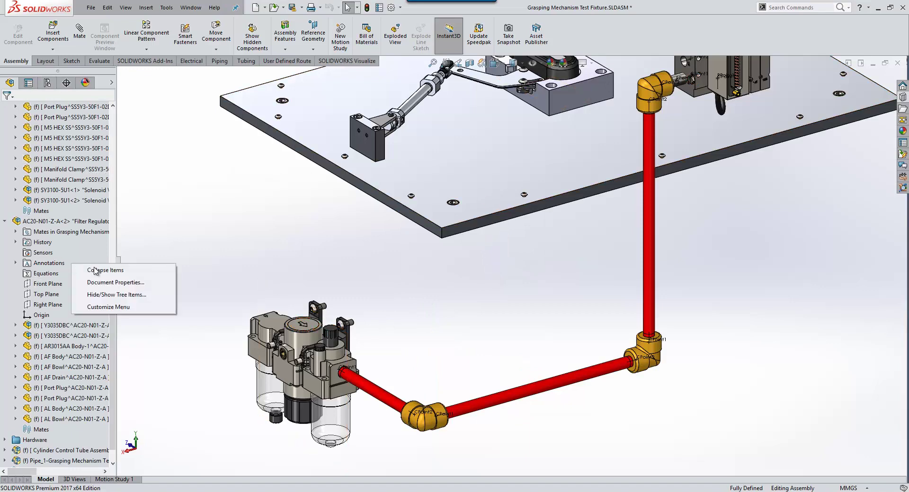
left_click(118, 271)
double_click(15, 138)
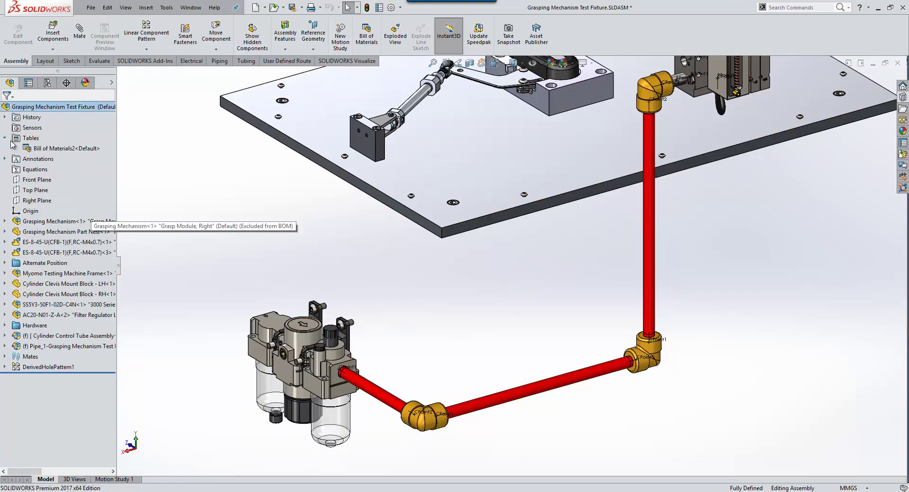
right_click(66, 148)
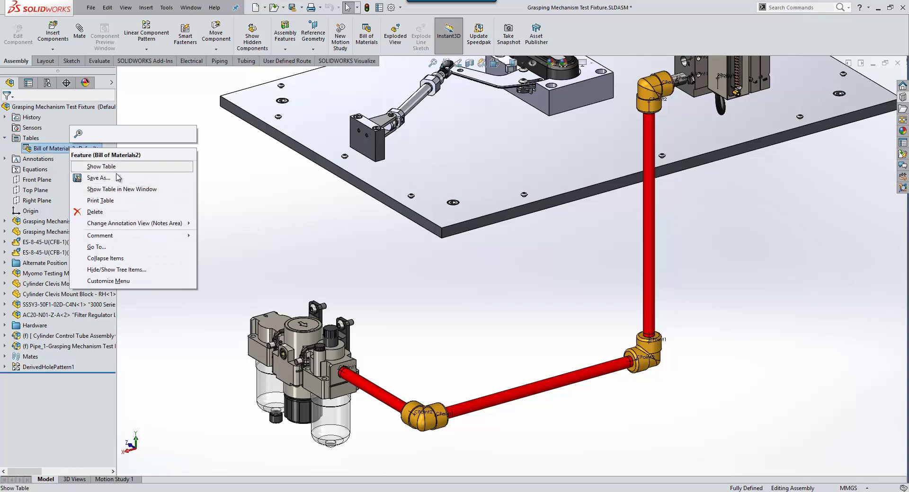
left_click(118, 189)
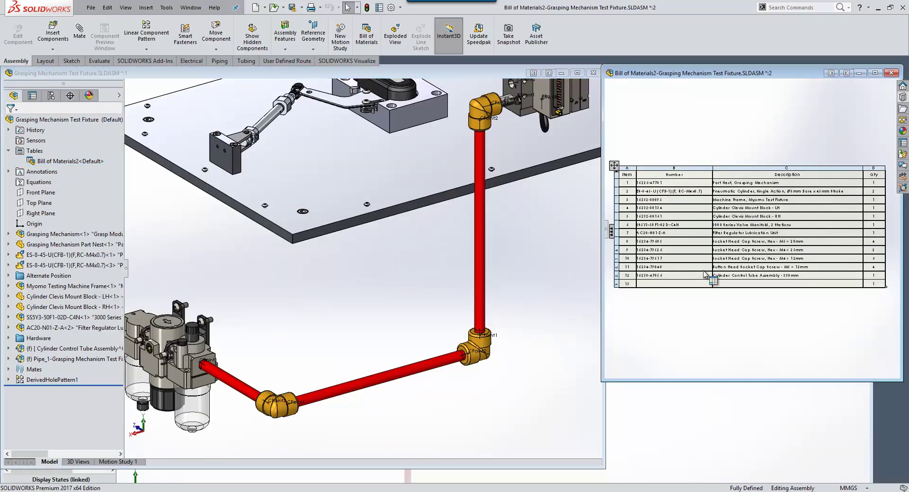
- Fit and orbit the fixture to face the plate, then highlight BOM row 12's Cylinder Control Tube
left_click(367, 280)
key("f")
scroll(458, 152, "up", 3)
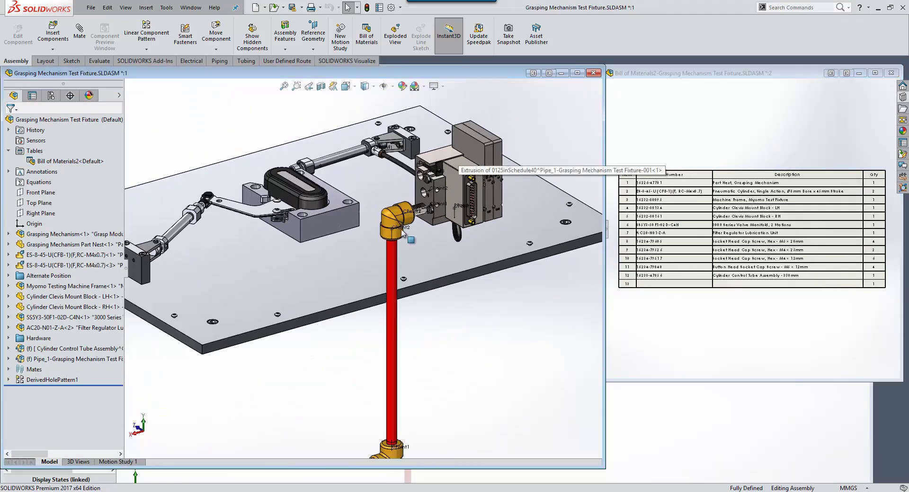
middle_click_drag(459, 156, 411, 271)
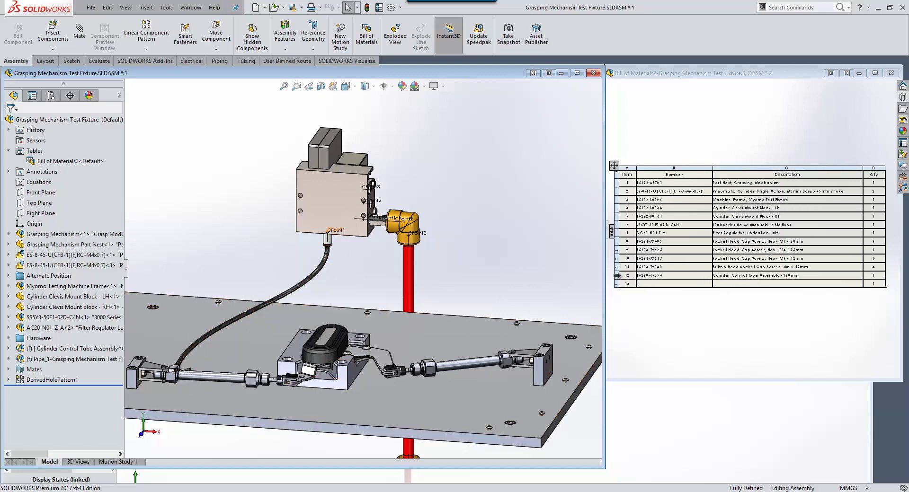
left_click(737, 280)
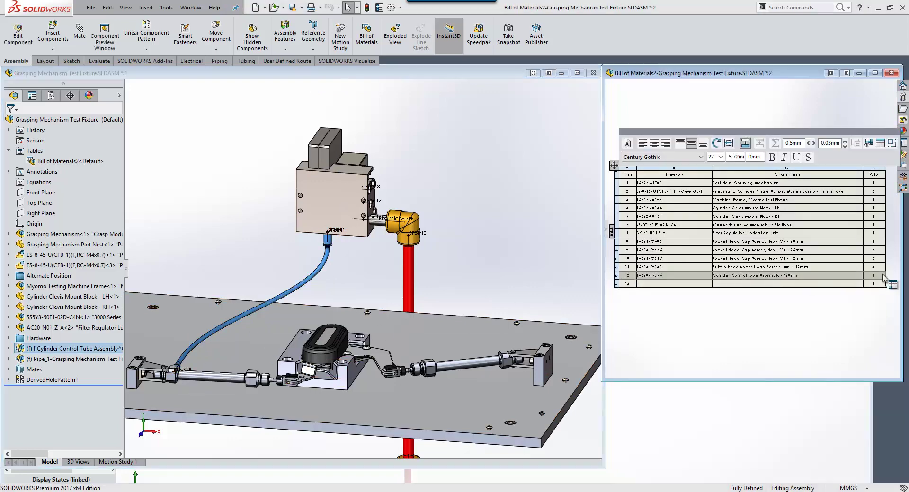
- Maximize the assembly window and orbit to a more top-down view of the fixture
left_click(508, 266)
middle_click_drag(461, 301, 412, 256)
mouse_move(739, 284)
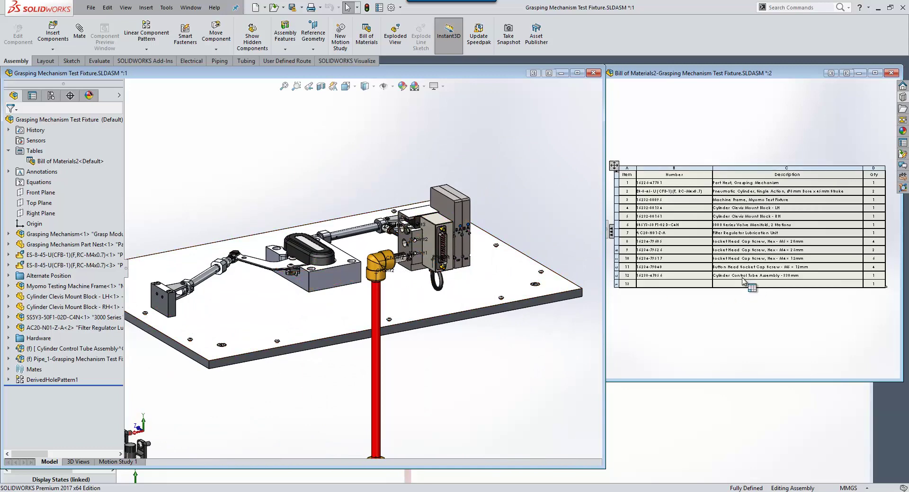
scroll(270, 201, "down", 1)
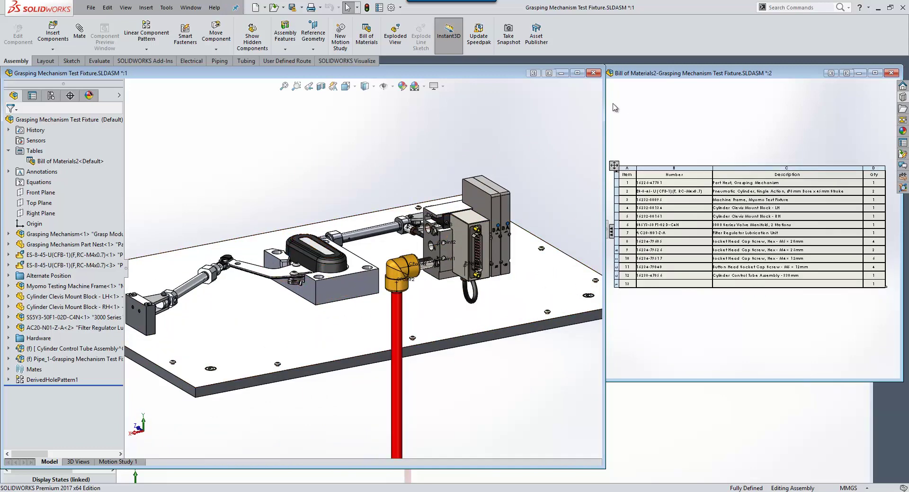
left_click(577, 73)
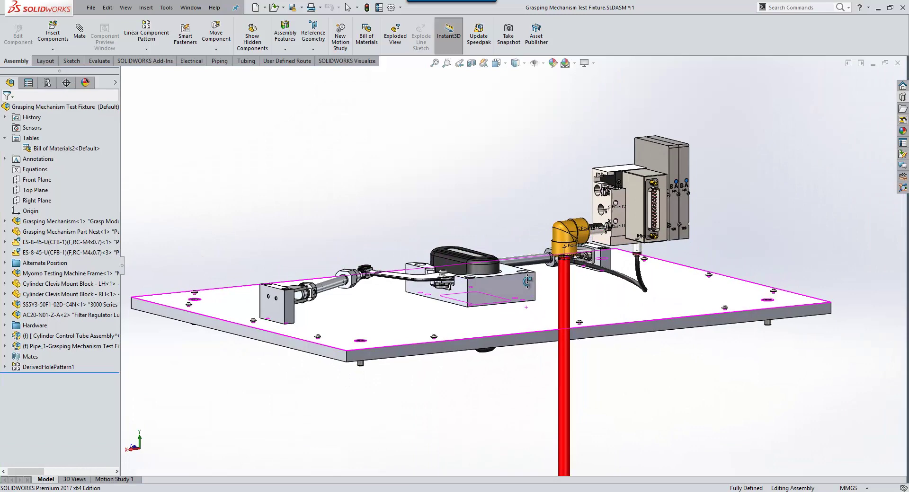
middle_click_drag(527, 282, 374, 317)
scroll(379, 314, "down", 2)
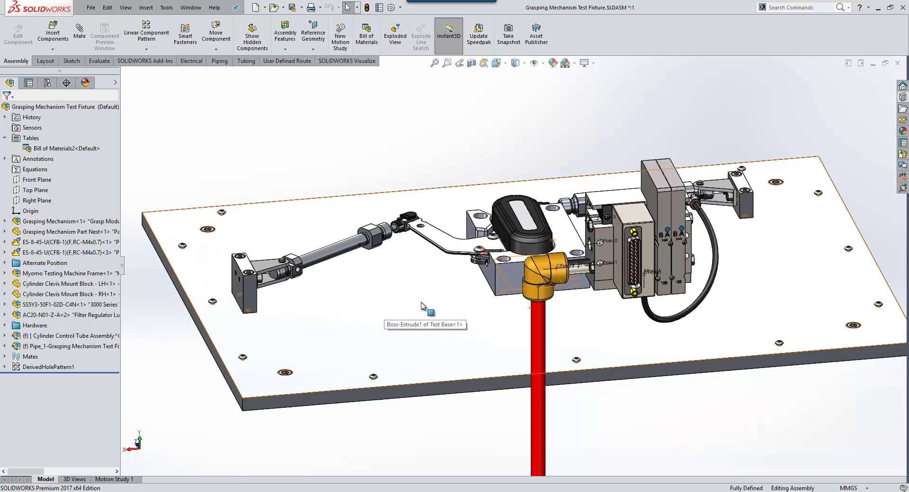
middle_click_drag(467, 308, 466, 306)
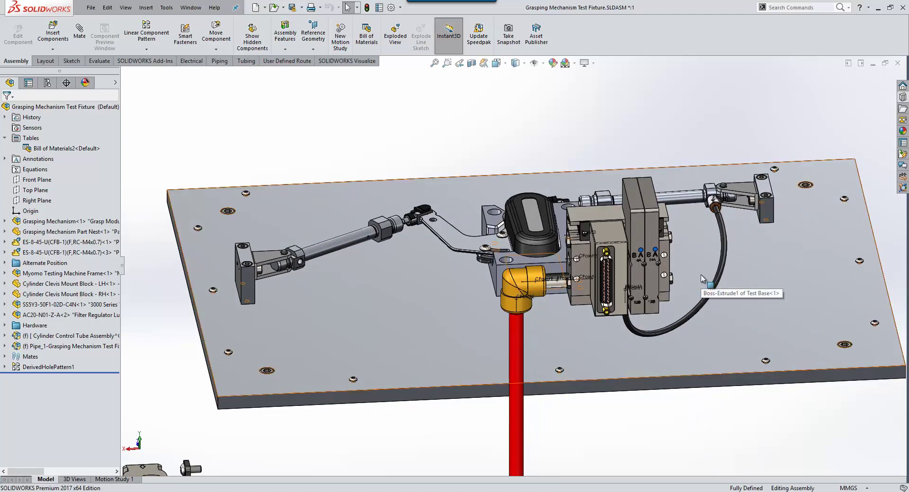
- Reuse the Cylinder Control Tube Assembly route, attaching its fittings to the second cylinder and the valve's bottom port
right_click(47, 335)
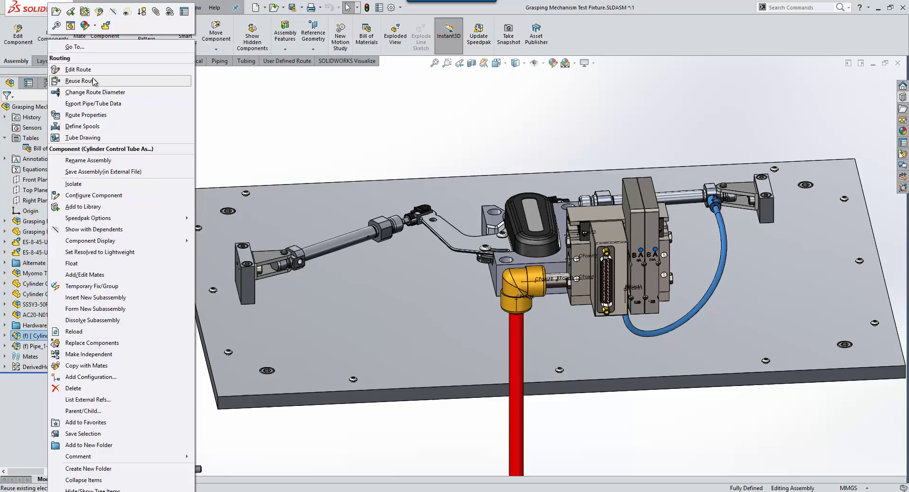
left_click(81, 80)
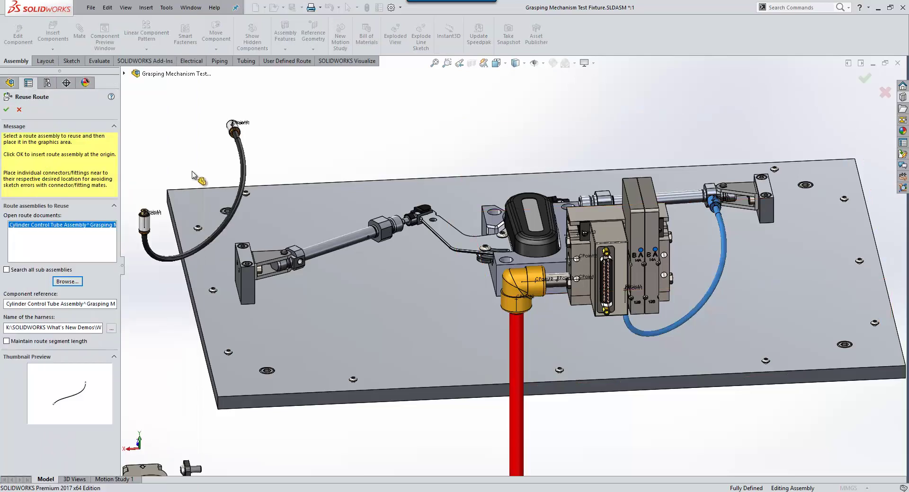
left_click(439, 208)
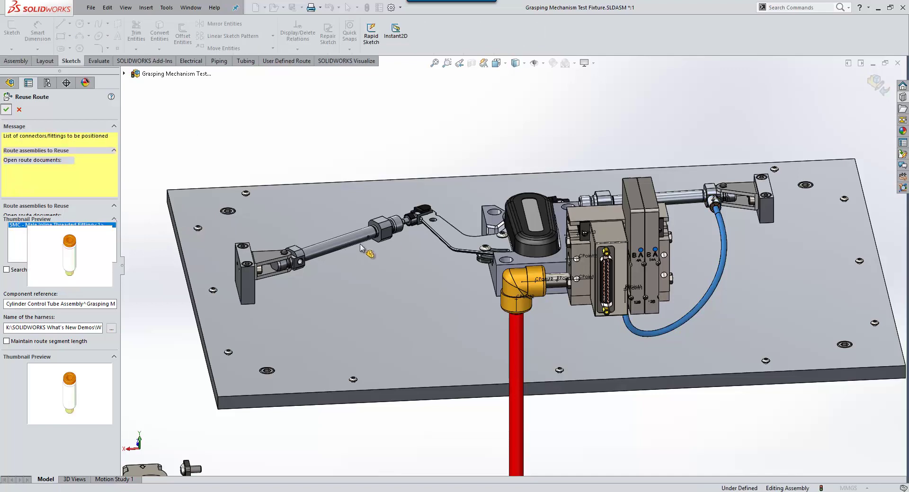
left_click(303, 265)
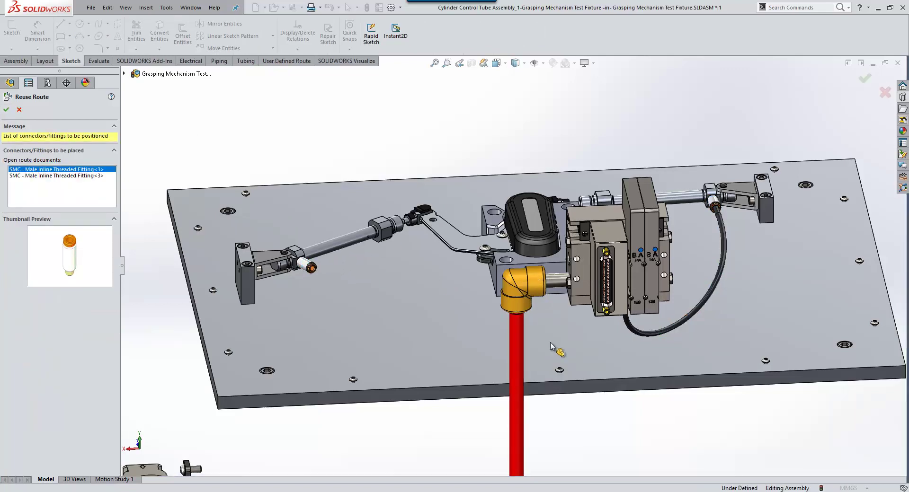
middle_click_drag(561, 341, 565, 232)
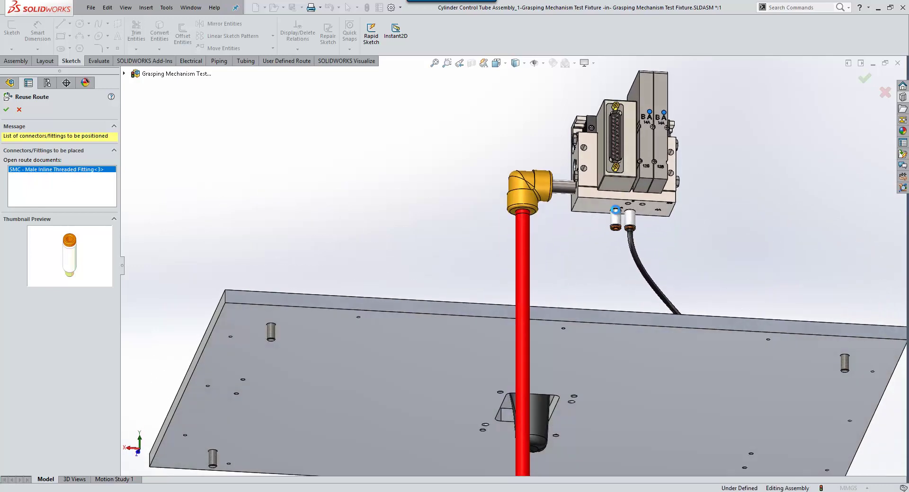
left_click(615, 211)
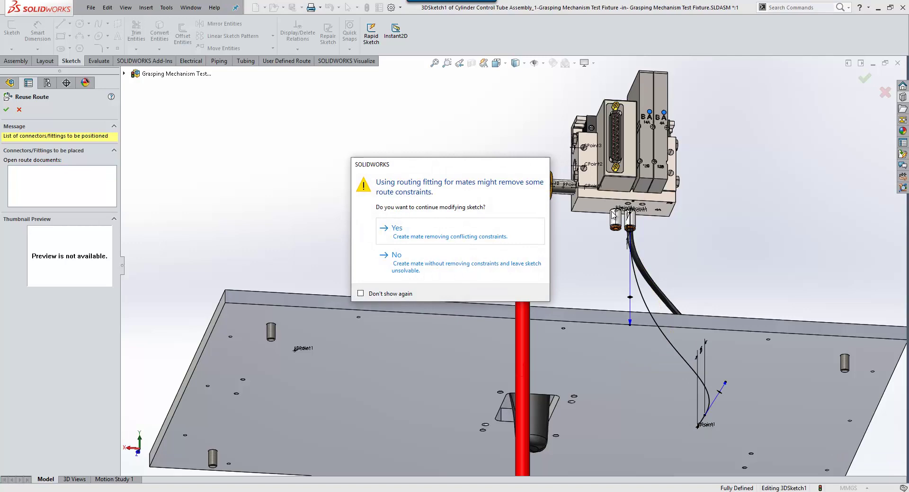
- Keep route constraints when mating the fitting, view the whole plate, and accept the Bill of Materials warning
left_click(445, 265)
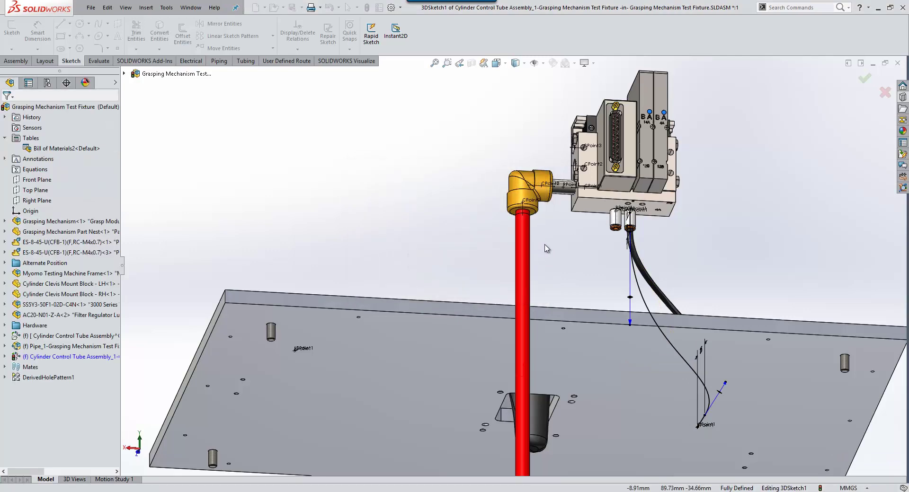
middle_click_drag(497, 231, 429, 216)
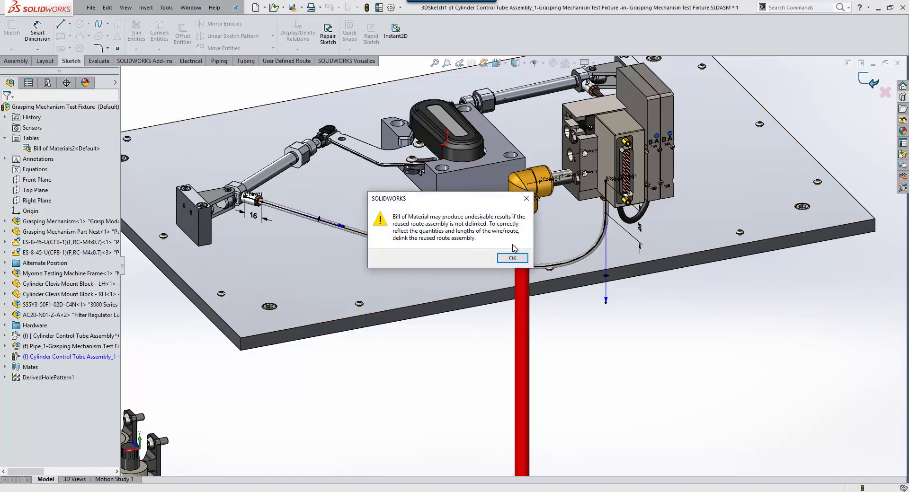
key("Return")
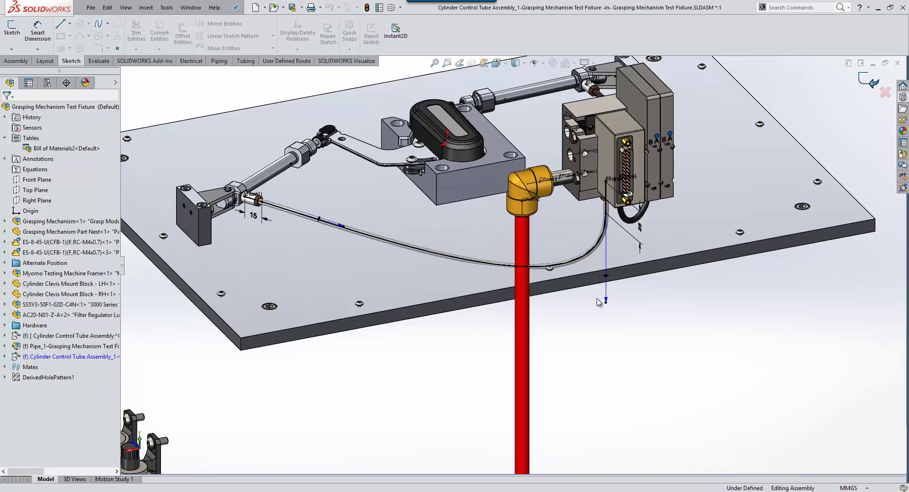
- Check the new tube from a near-top view, then switch to the Bill of Materials2 document
scroll(549, 204, "up", 3)
scroll(549, 147, "down", 3)
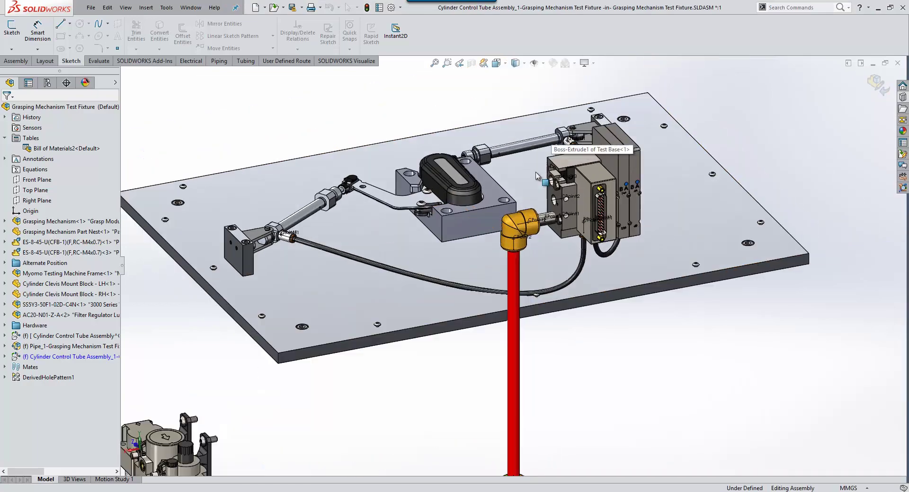
middle_click_drag(549, 147, 626, 180)
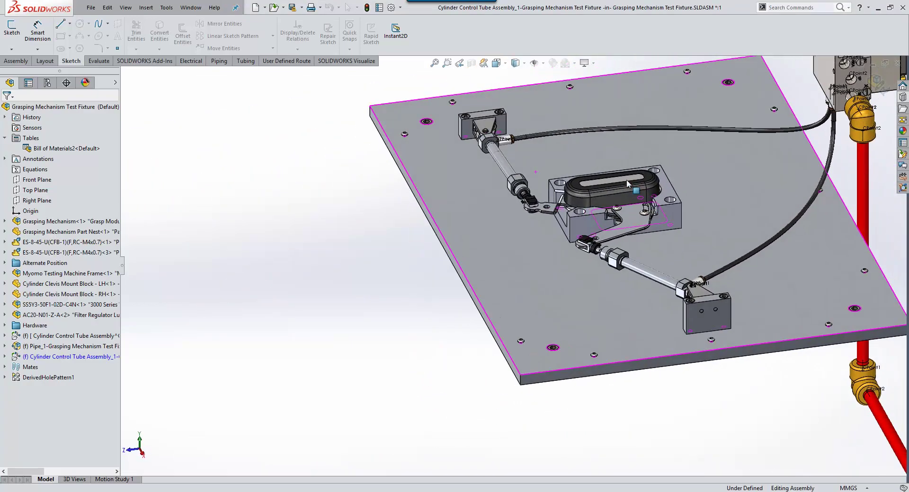
key("ctrl+Tab")
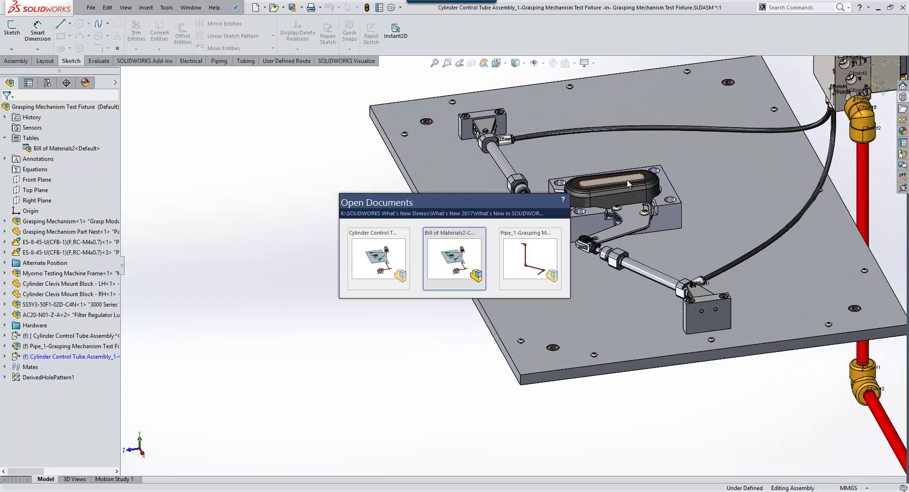